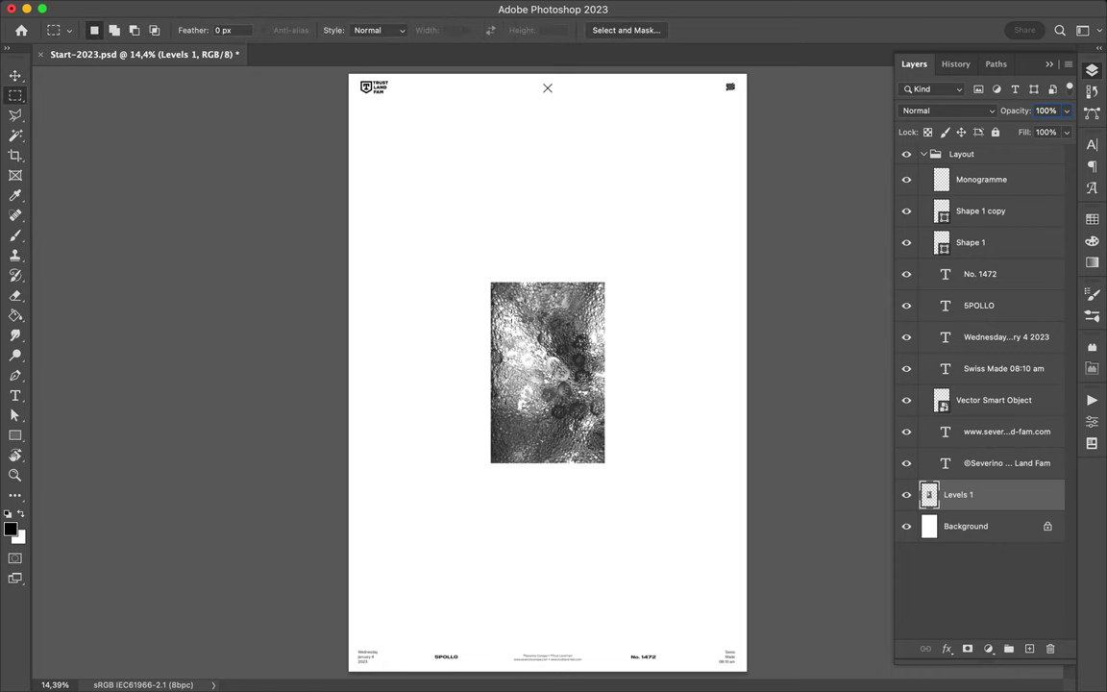
# - Paste the grey water texture as a new layer and move it toward the upper left
pyautogui.press('v')
pyautogui.press('super+v')
pyautogui.moveTo(523, 366); pyautogui.dragTo(457, 262)
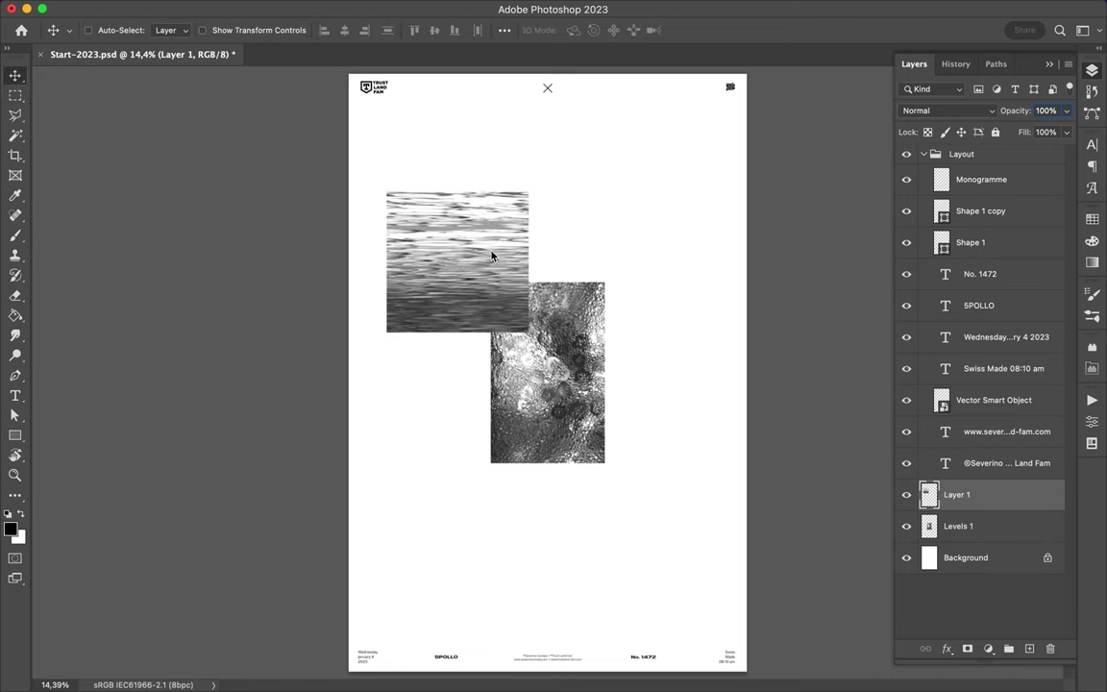
# - Warp the texture with Liquify's Forward Warp into a wide wavy band across the poster
pyautogui.click(357, 9)
pyautogui.click(375, 182)
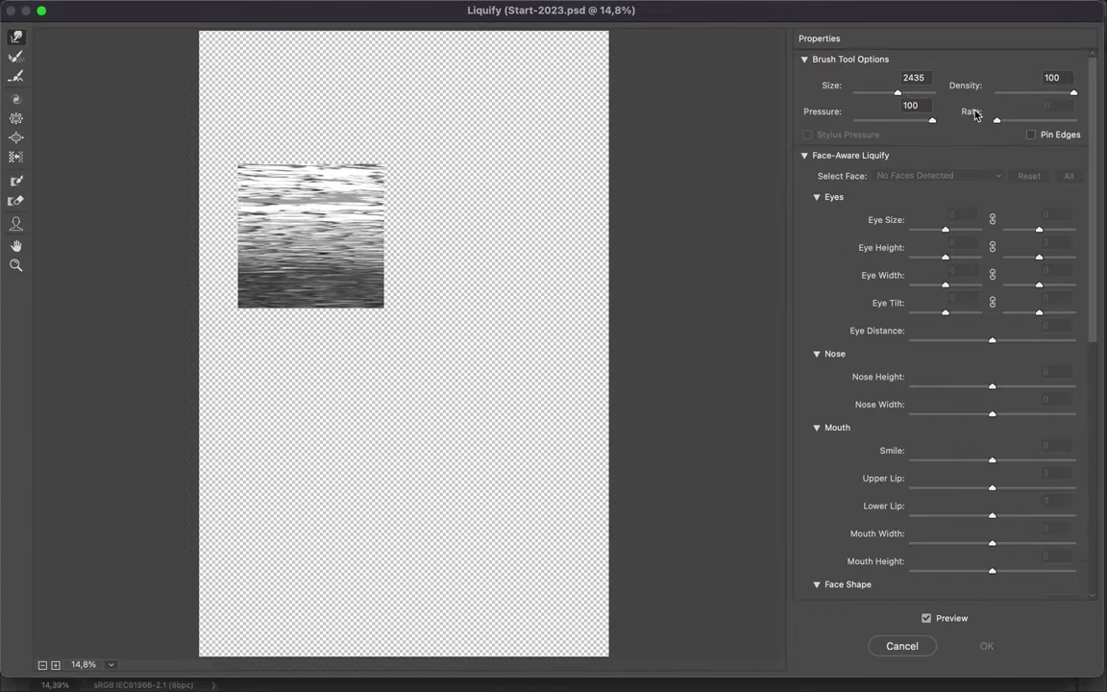
pyautogui.moveTo(337, 247); pyautogui.dragTo(244, 193)
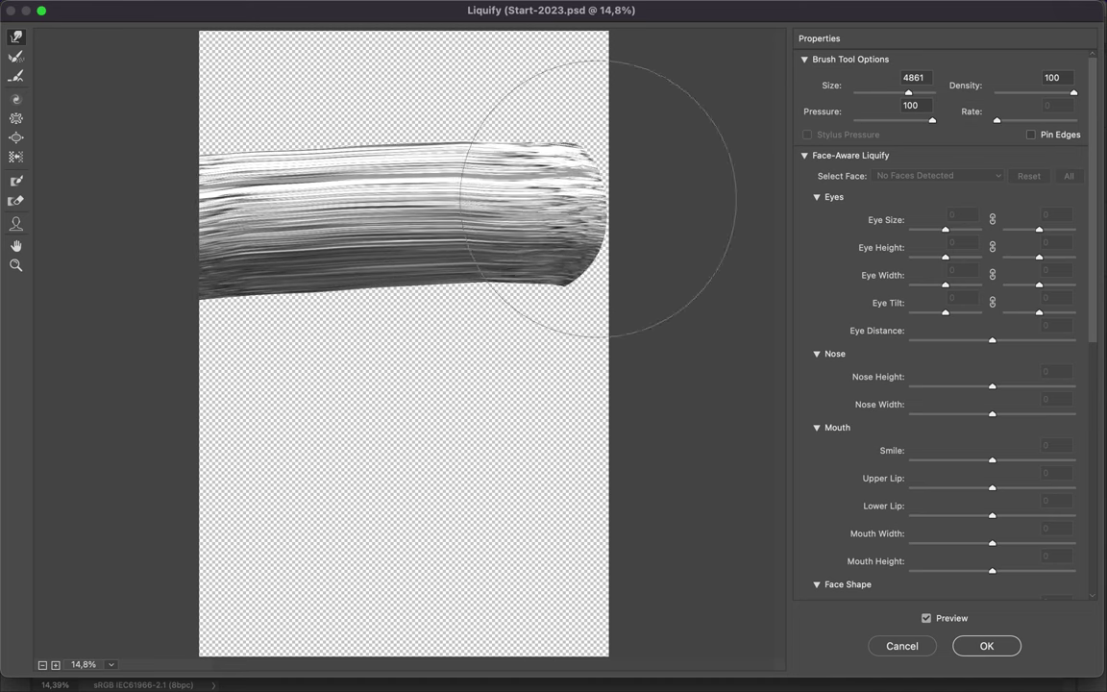
pyautogui.moveTo(244, 193); pyautogui.dragTo(563, 198)
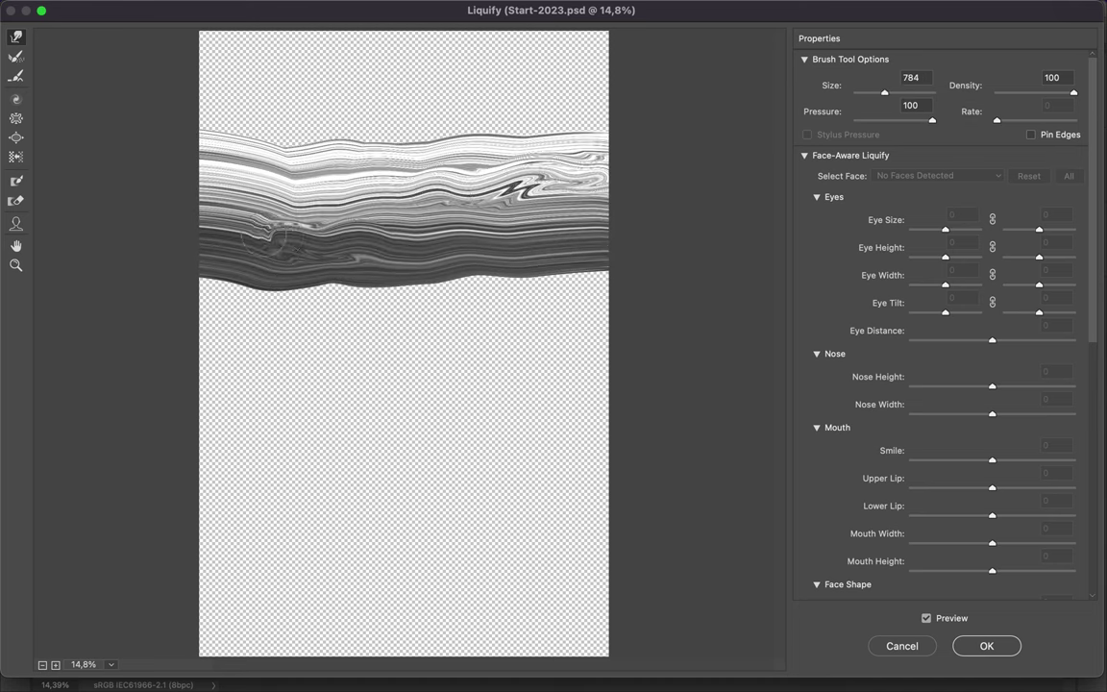
pyautogui.moveTo(306, 170); pyautogui.dragTo(569, 156)
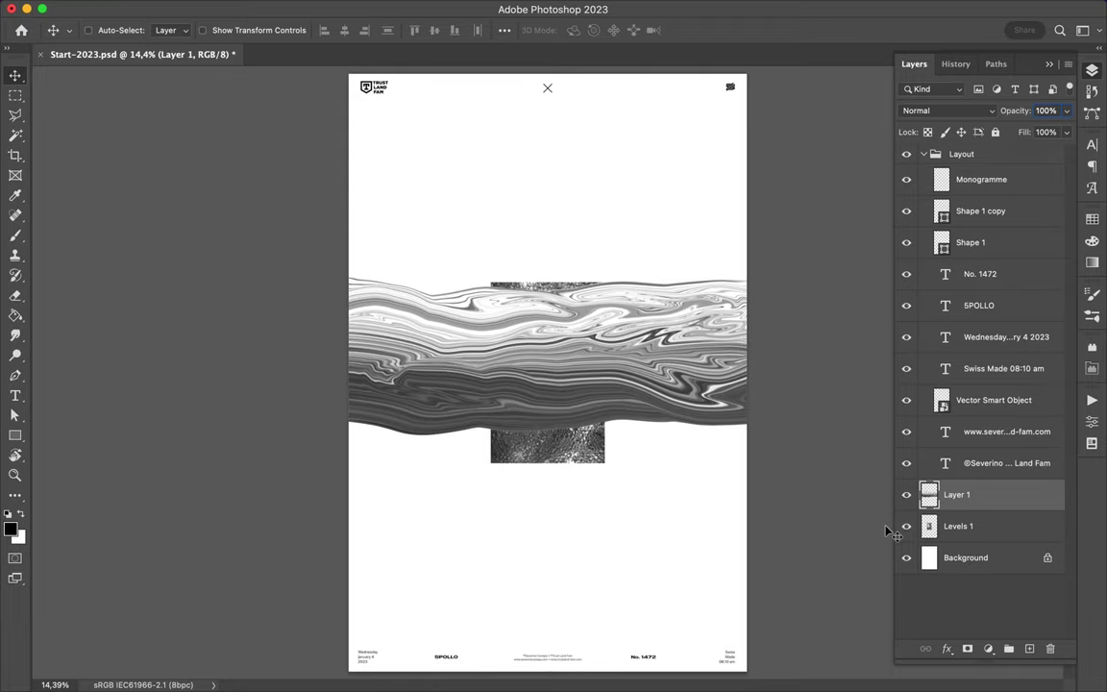
pyautogui.press('b')
# - Paint a blue brush band along the bottom of the marble
pyautogui.click(9, 527)
pyautogui.click(635, 117)
pyautogui.click(808, 72)
pyautogui.moveTo(350, 423)
pyautogui.mouseDown()
pyautogui.moveTo(549, 403)
pyautogui.moveTo(447, 437)
pyautogui.mouseUp()
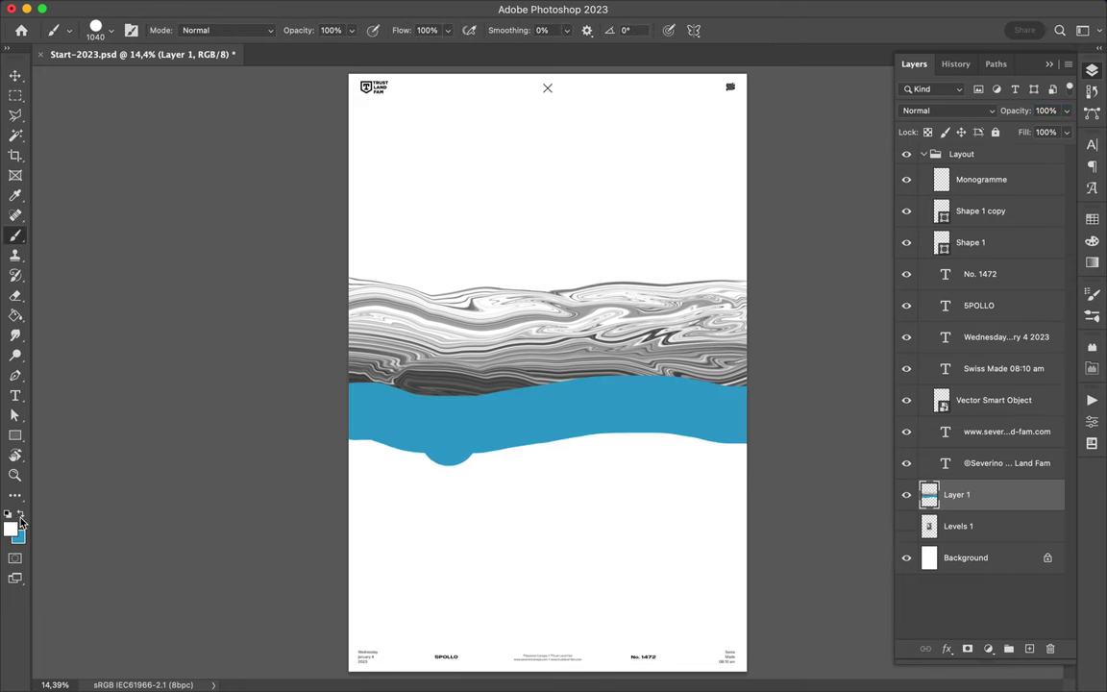
# - Paint a yellow-green band above the blue, then a purple band across the marble
pyautogui.click(19, 521)
pyautogui.moveTo(692, 208); pyautogui.dragTo(692, 239)
pyautogui.click(831, 69)
pyautogui.moveTo(346, 383); pyautogui.dragTo(543, 358)
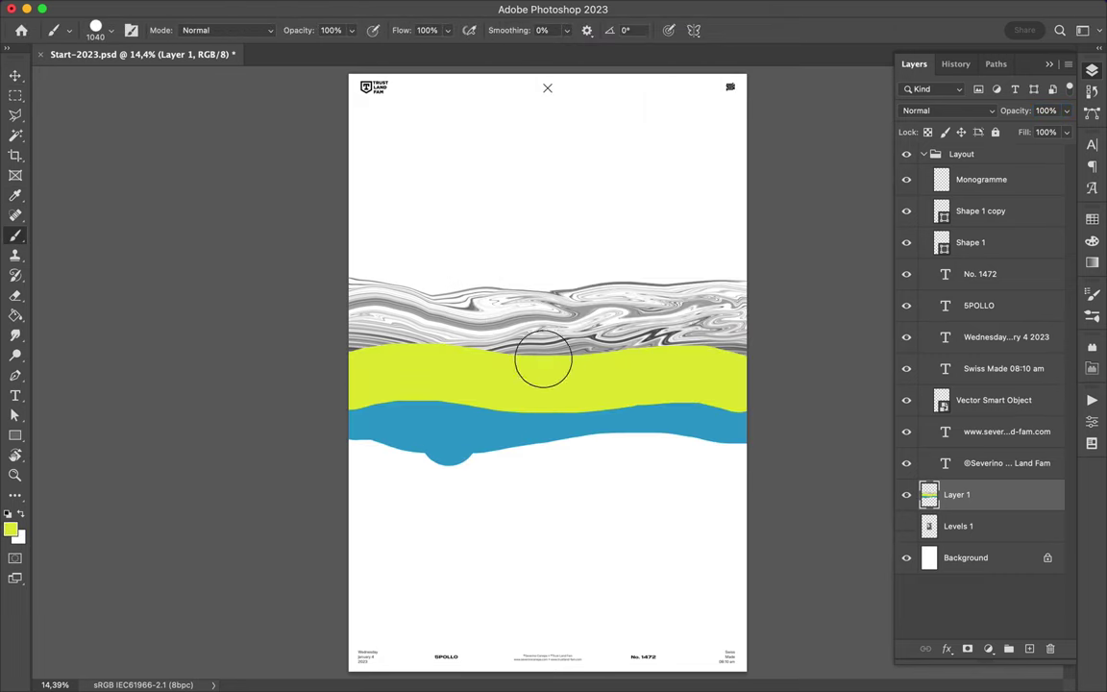
pyautogui.click(9, 527)
pyautogui.moveTo(692, 240); pyautogui.dragTo(692, 120)
pyautogui.click(831, 70)
pyautogui.moveTo(351, 331)
pyautogui.mouseDown()
pyautogui.moveTo(667, 341)
pyautogui.moveTo(747, 332)
pyautogui.mouseUp()
# - Paint blue-violet, yellow and blue bands across the marble
pyautogui.click(9, 528)
pyautogui.moveTo(692, 120); pyautogui.dragTo(691, 139)
pyautogui.click(831, 70)
pyautogui.moveTo(351, 293)
pyautogui.mouseDown()
pyautogui.moveTo(547, 303)
pyautogui.moveTo(735, 288)
pyautogui.mouseUp()
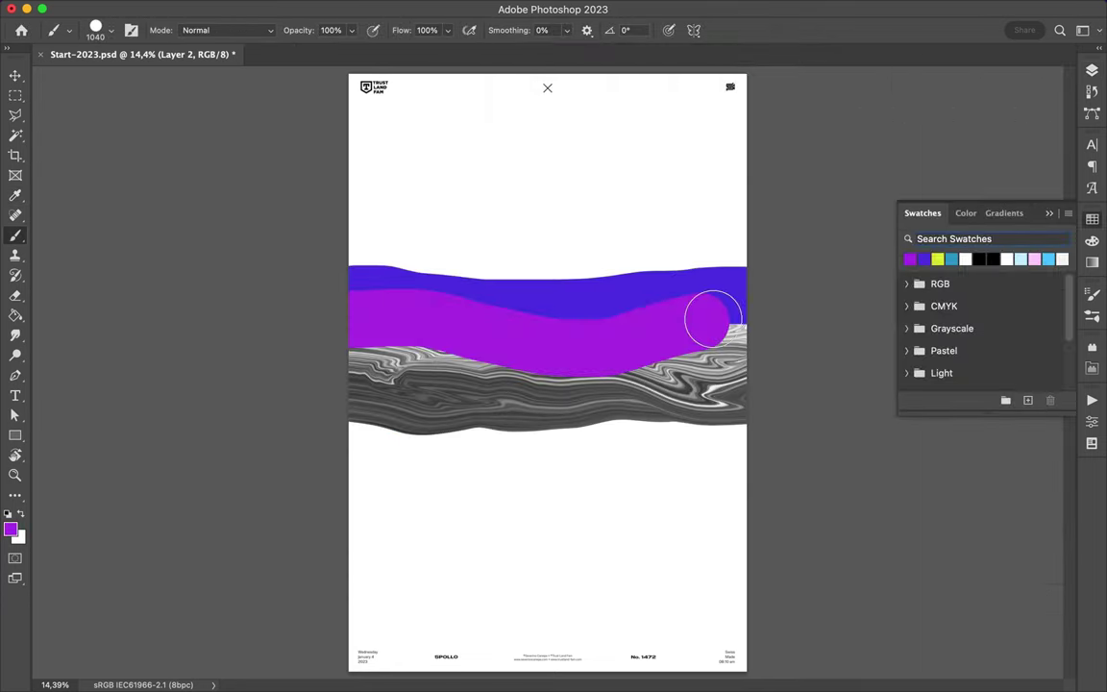
pyautogui.moveTo(340, 362); pyautogui.dragTo(747, 348)
pyautogui.click(952, 258)
pyautogui.moveTo(351, 404); pyautogui.dragTo(747, 399)
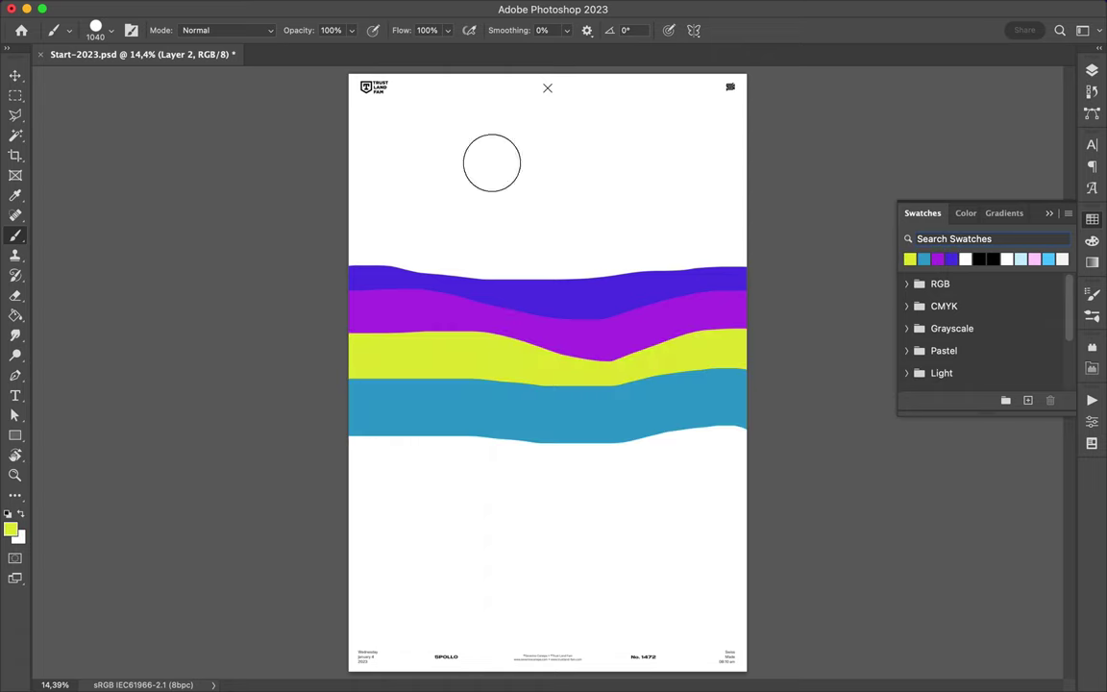
# - Shrink the brush and select the outline of the painted bands
pyautogui.rightClick(511, 252)
pyautogui.press('Return')
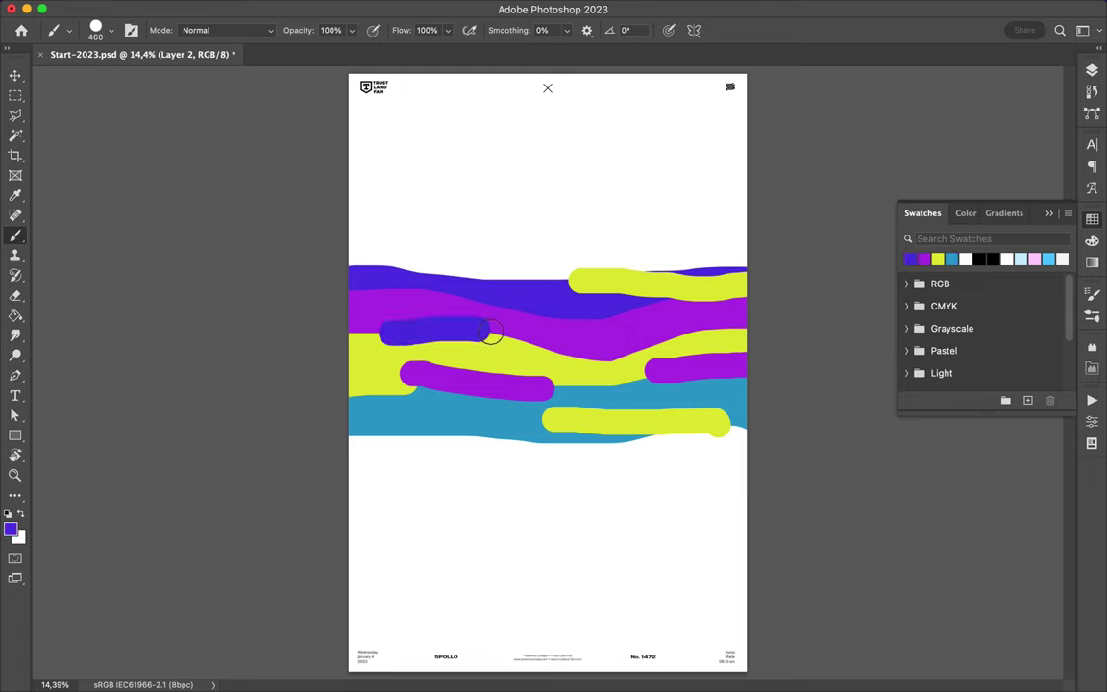
pyautogui.press('F7')
pyautogui.keyDown('ctrl'); pyautogui.click(928, 494); pyautogui.keyUp('ctrl')
# - Duplicate the colour layer, clear the selection, and apply a Gaussian Blur with radius 170.7
pyautogui.press('v')
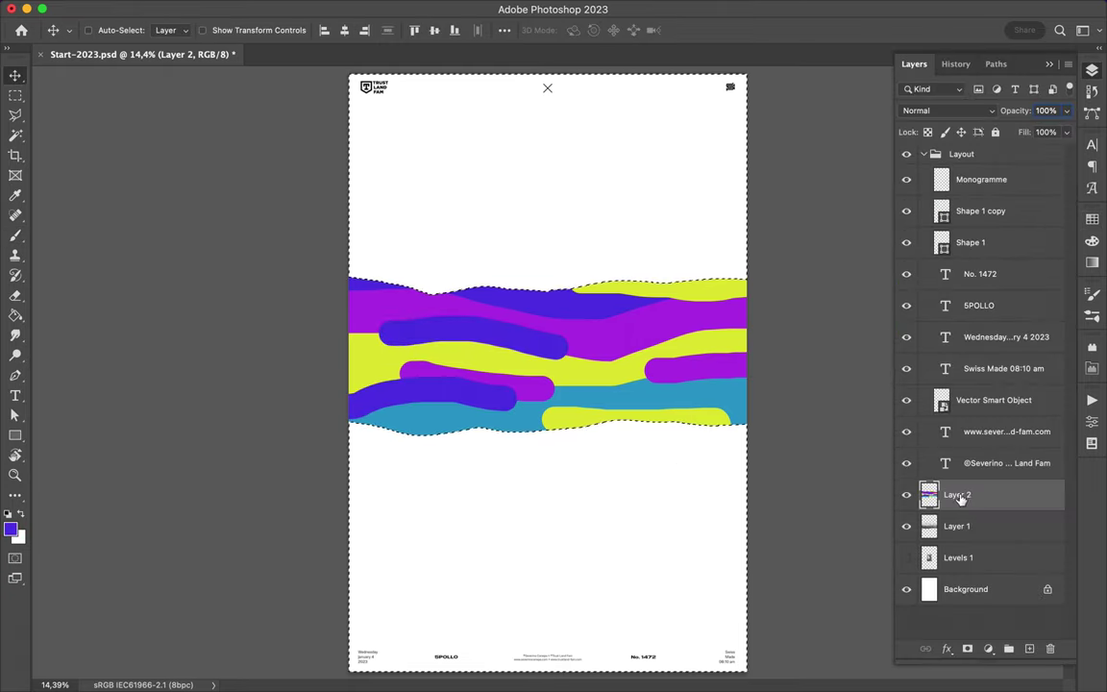
pyautogui.hotkey('ctrl', 'j')
pyautogui.hotkey('ctrl', 'd')
pyautogui.press('m')
pyautogui.click(390, 7)
pyautogui.click(567, 264)
pyautogui.moveTo(919, 316); pyautogui.dragTo(932, 317)
pyautogui.click(1006, 107)
# - Set Layer 2 to Soft Light and the visible blurred copy to Linear Dodge (Add)
pyautogui.click(957, 526)
pyautogui.click(951, 108)
pyautogui.click(926, 177)
pyautogui.click(951, 108)
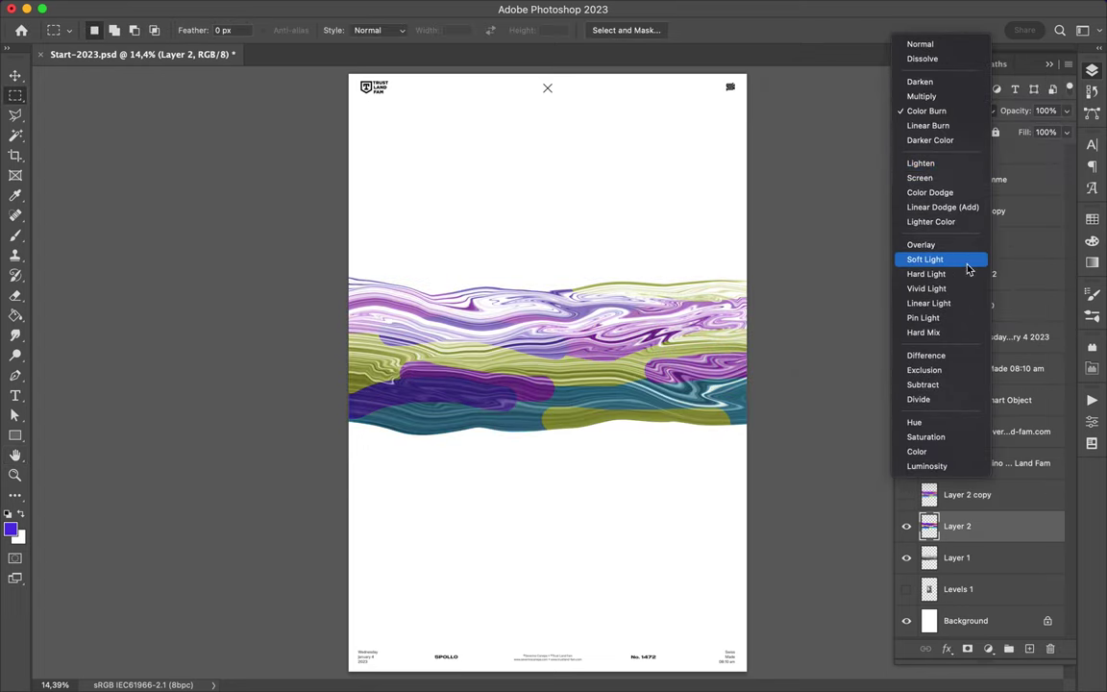
pyautogui.click(925, 258)
pyautogui.click(907, 494)
pyautogui.moveTo(961, 494); pyautogui.dragTo(961, 485)
pyautogui.click(951, 109)
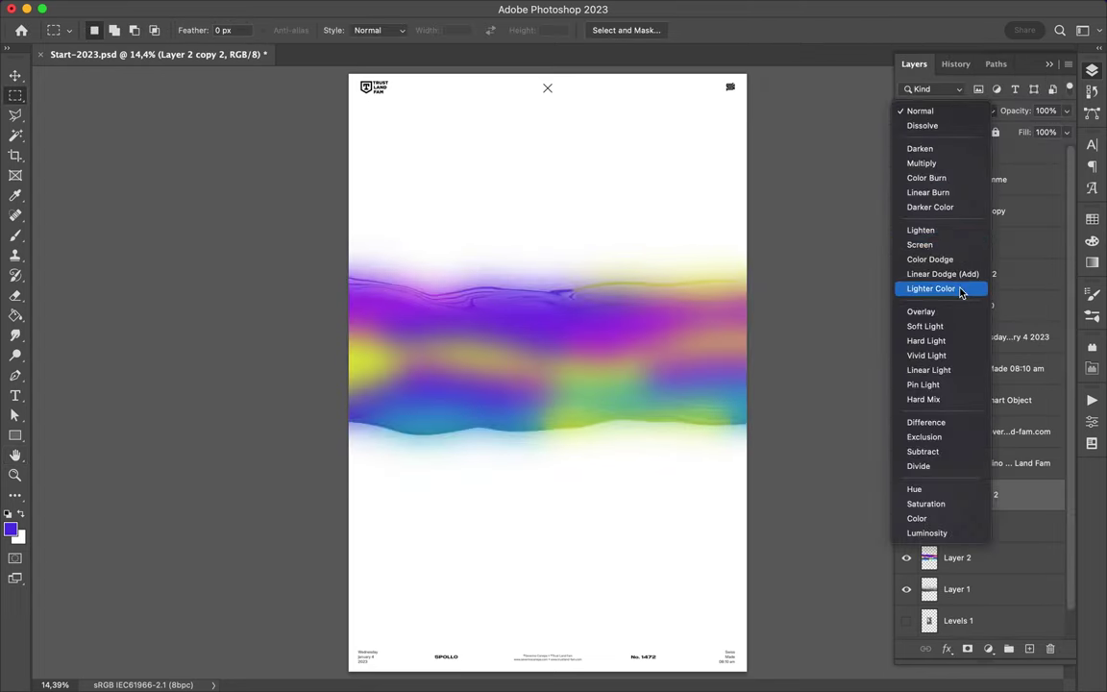
pyautogui.click(943, 274)
# - Set the Layer 1 copy texture to Divide and Layer 2 copy 3 to Lighten
pyautogui.moveTo(956, 492); pyautogui.dragTo(956, 494)
pyautogui.click(951, 109)
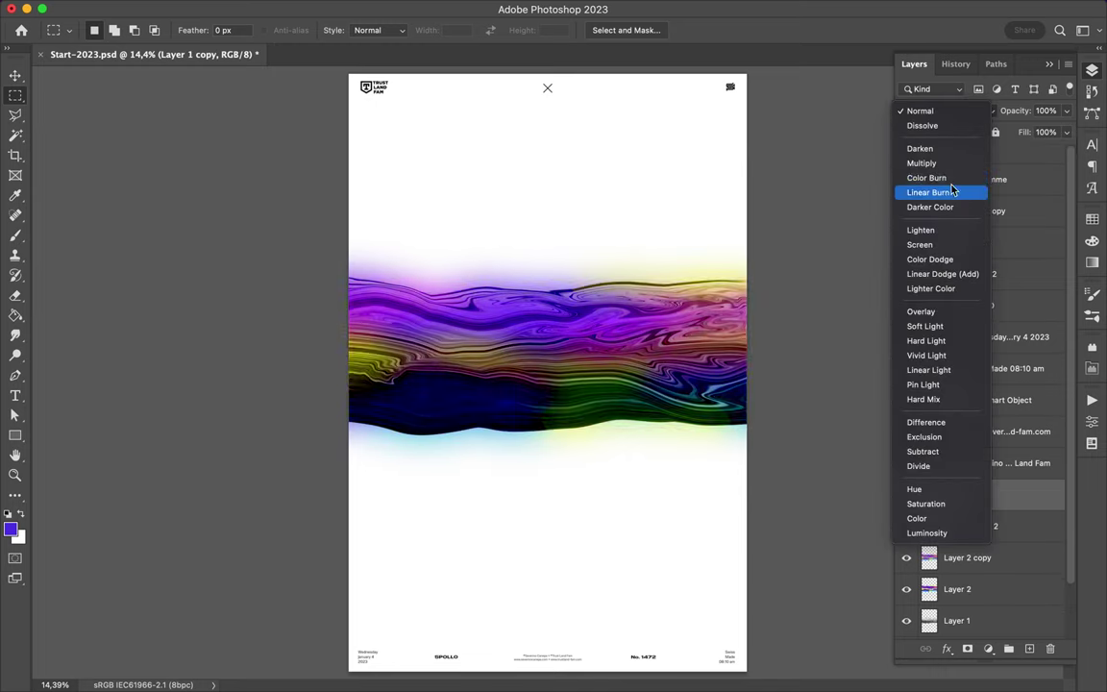
pyautogui.click(961, 466)
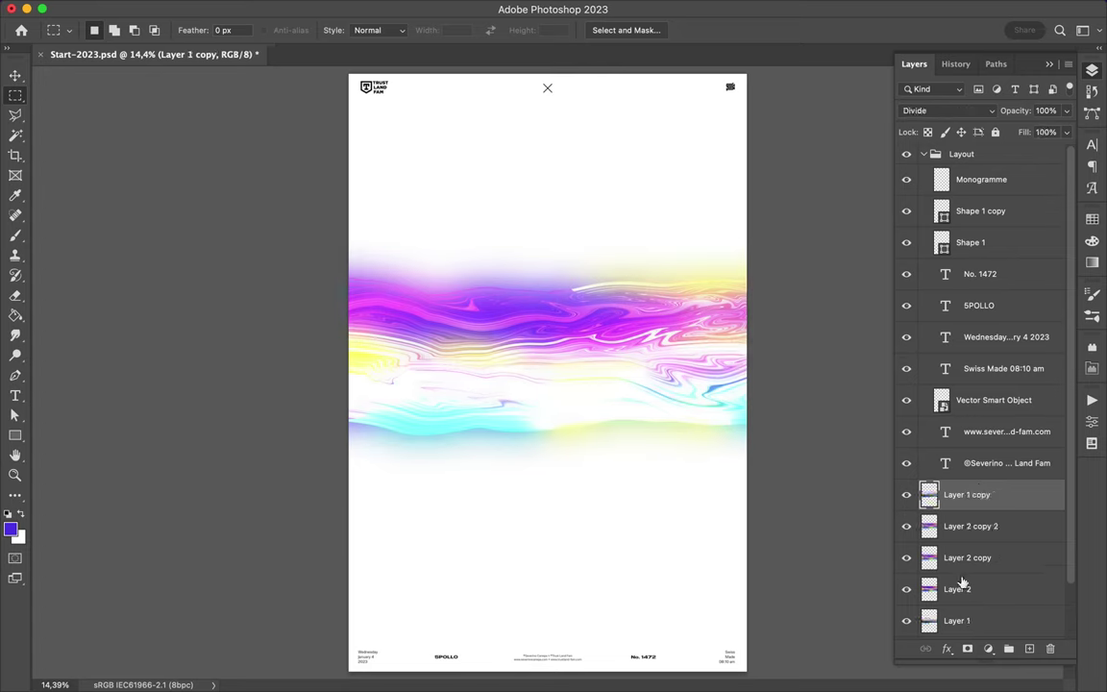
pyautogui.moveTo(961, 488); pyautogui.dragTo(961, 494)
pyautogui.click(946, 110)
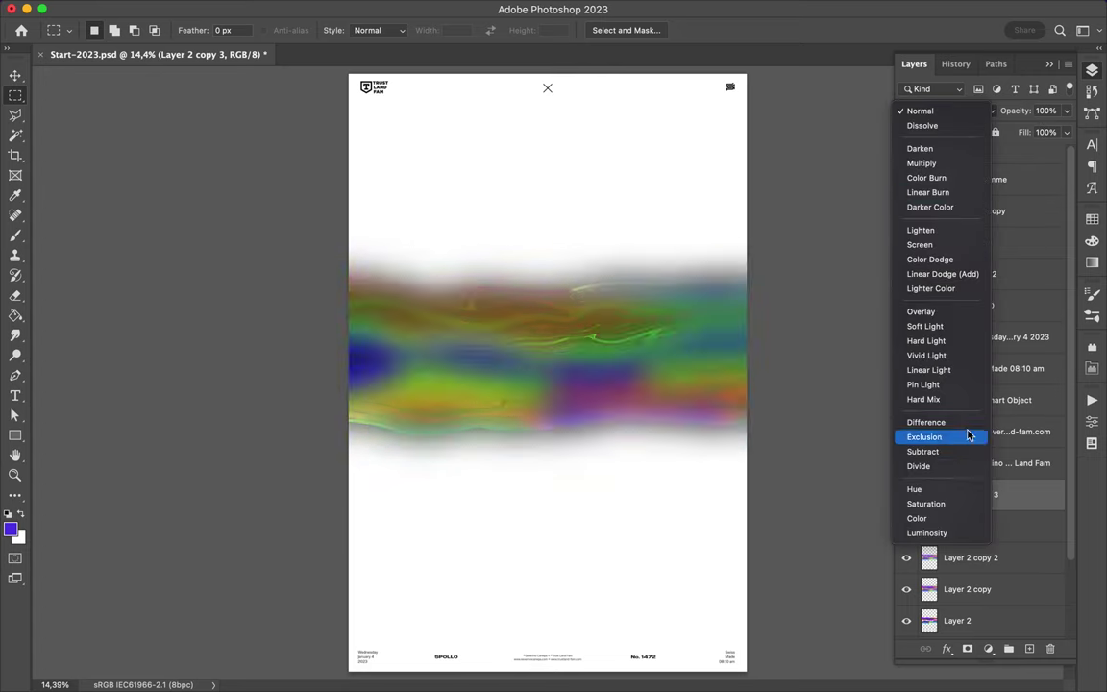
pyautogui.click(958, 289)
pyautogui.click(947, 109)
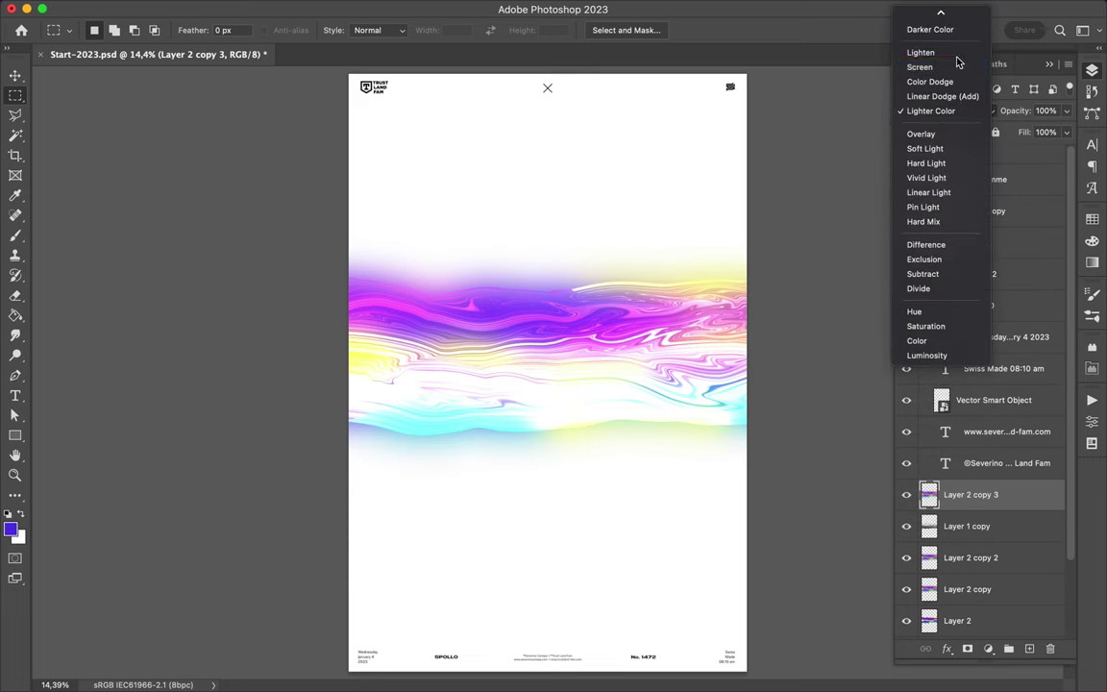
pyautogui.click(920, 51)
# - Duplicate the texture as Layer 1 copy 2 and set it to Color Burn
pyautogui.moveTo(978, 535)
pyautogui.mouseDown()
pyautogui.moveTo(961, 576)
pyautogui.moveTo(971, 550)
pyautogui.moveTo(956, 488)
pyautogui.mouseUp()
pyautogui.click(946, 109)
pyautogui.click(919, 181)
pyautogui.click(946, 110)
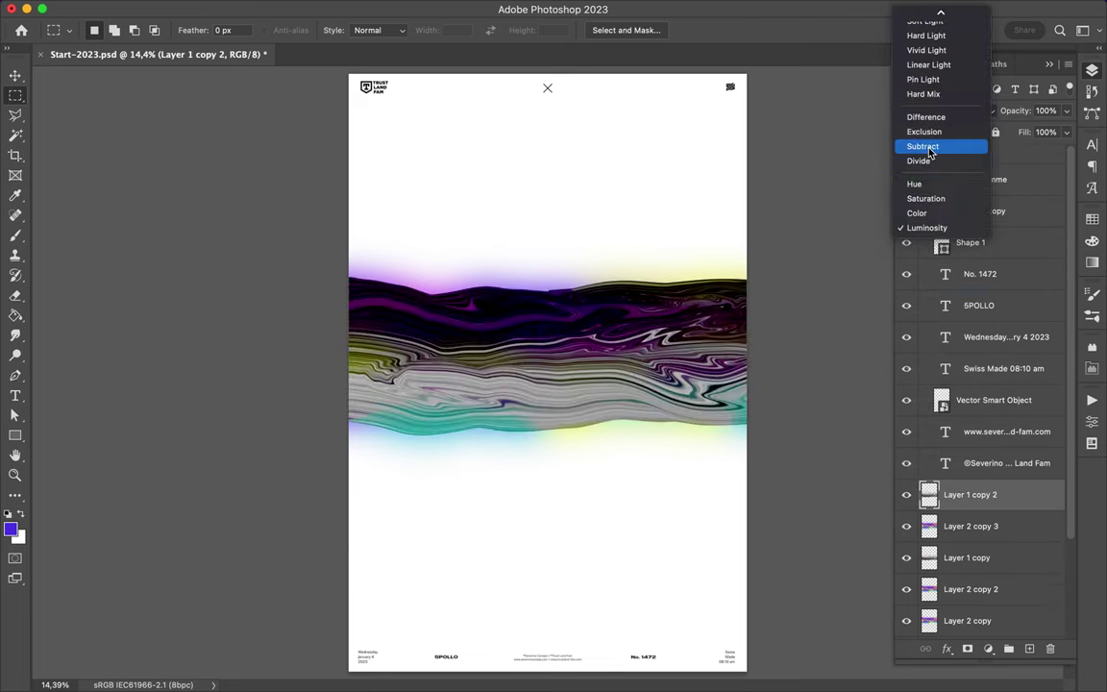
pyautogui.scroll(3, 921, 77)
pyautogui.scroll(5, 939, 123)
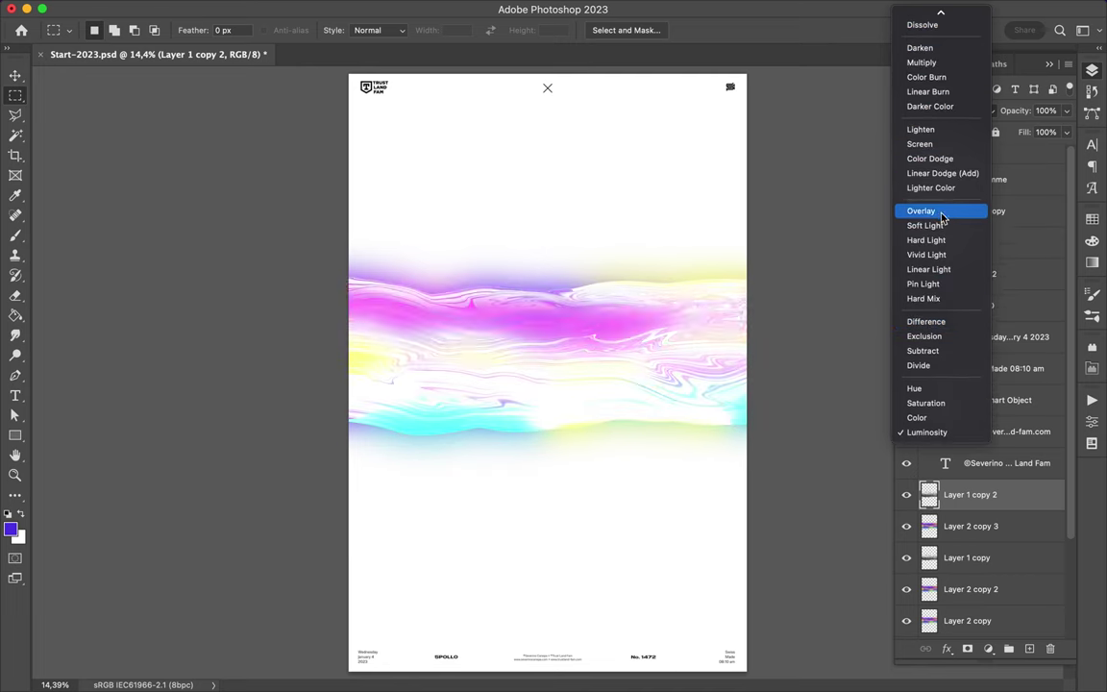
pyautogui.click(928, 83)
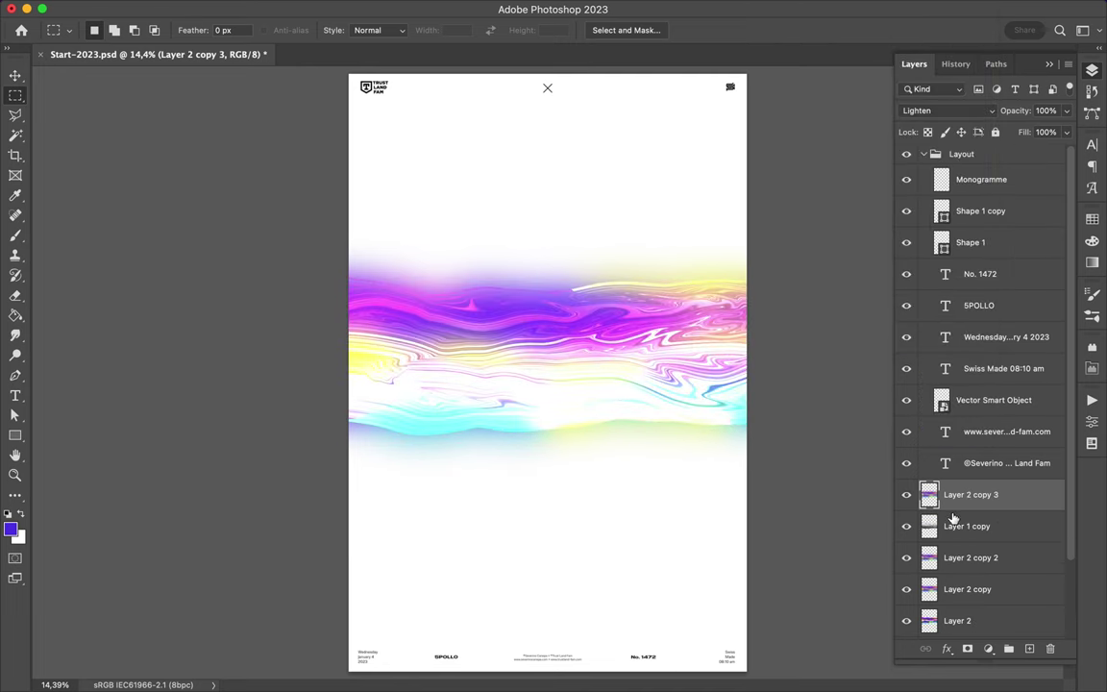
# - Duplicate the colour layer as Layer 2 copy 4 in Normal blend mode
pyautogui.hotkey('ctrl', 'j')
pyautogui.click(947, 110)
pyautogui.scroll(3, 937, 48)
pyautogui.click(948, 15)
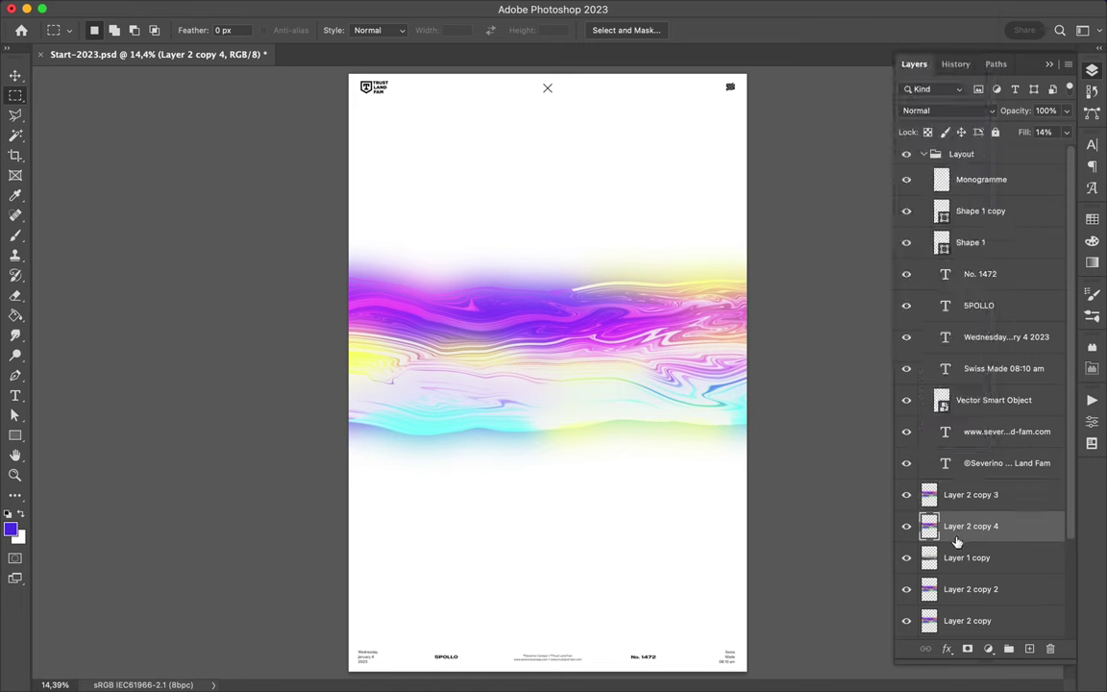
# - Try shifting an extra Layer 2 copy 5 across the band, then remove it
pyautogui.moveTo(956, 543); pyautogui.dragTo(958, 501)
pyautogui.press('v')
pyautogui.moveTo(588, 509); pyautogui.dragTo(798, 377)
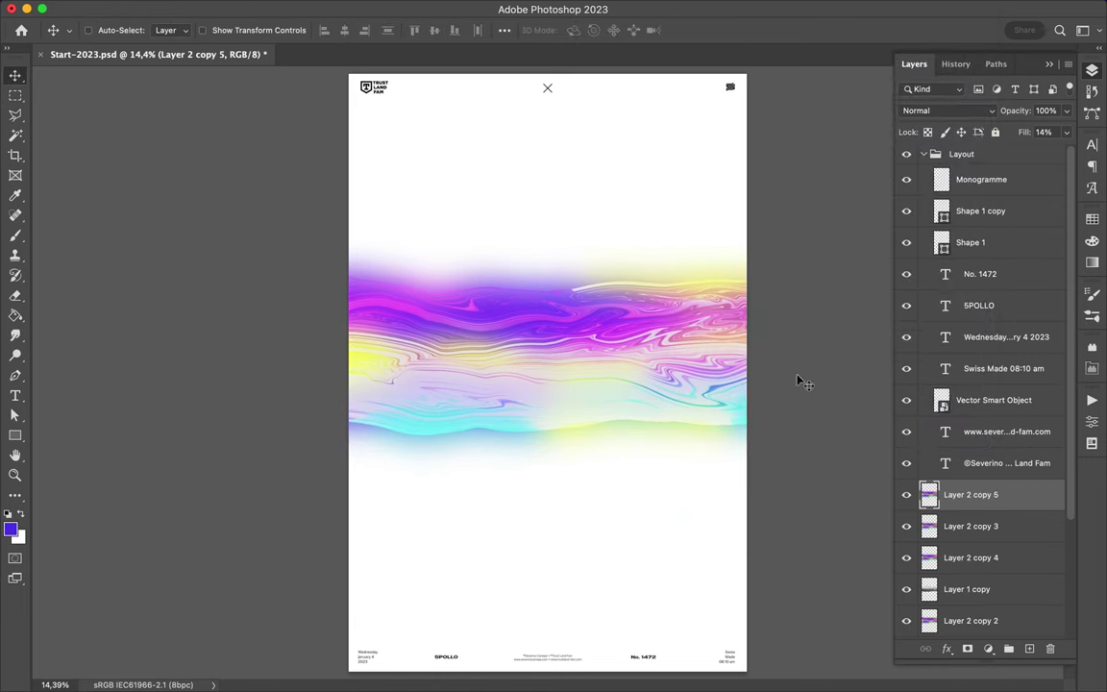
pyautogui.click(990, 110)
pyautogui.press('Escape')
pyautogui.press('Delete')
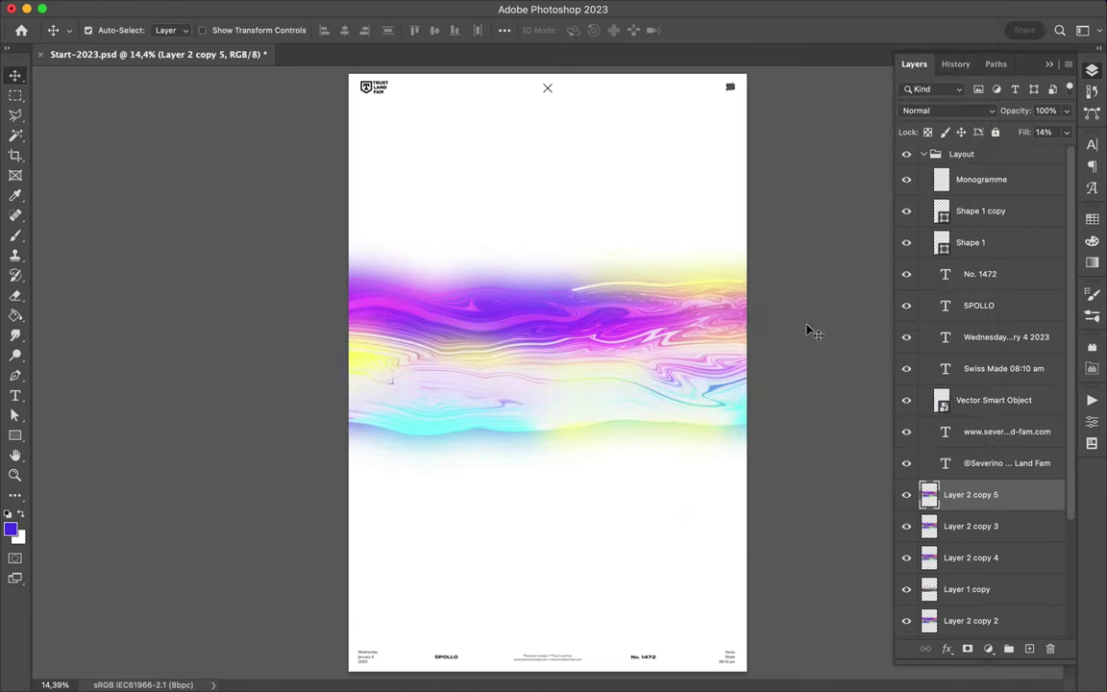
pyautogui.hotkey('alt', ']')
pyautogui.hotkey('alt', '[')
pyautogui.hotkey('alt', '[')
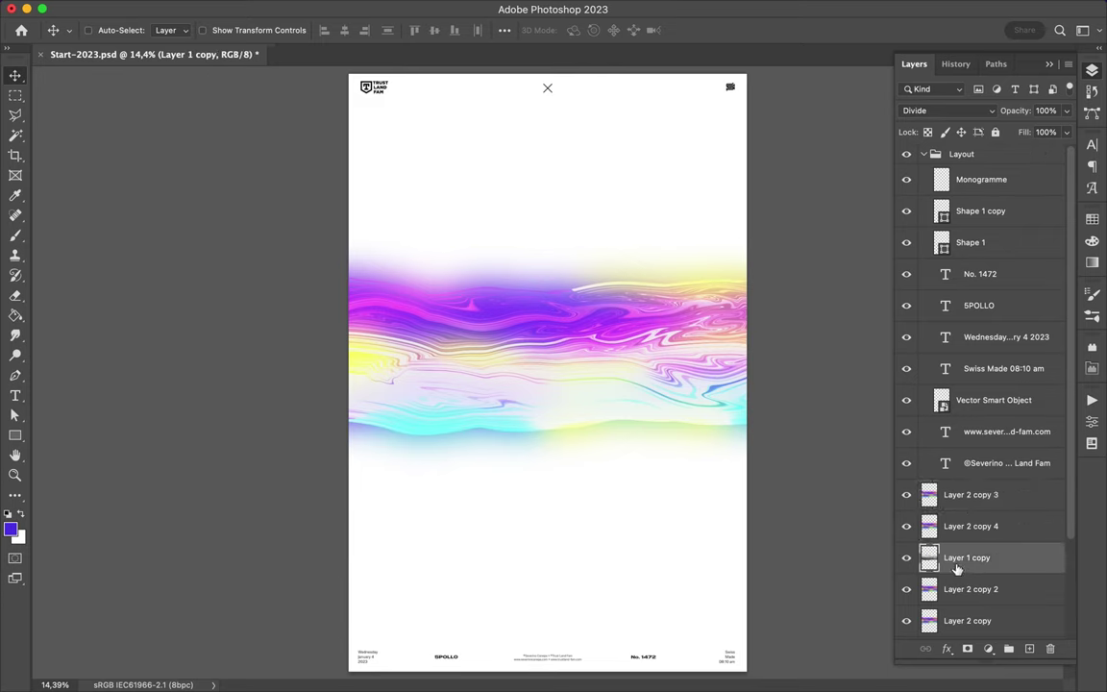
# - Duplicate the texture above Layer 2 copy 3 in Normal, then delete that extra copy
pyautogui.keyDown('alt'); pyautogui.moveTo(937, 566); pyautogui.dragTo(929, 494); pyautogui.keyUp('alt')
pyautogui.click(946, 111)
pyautogui.click(923, 21)
pyautogui.click(961, 110)
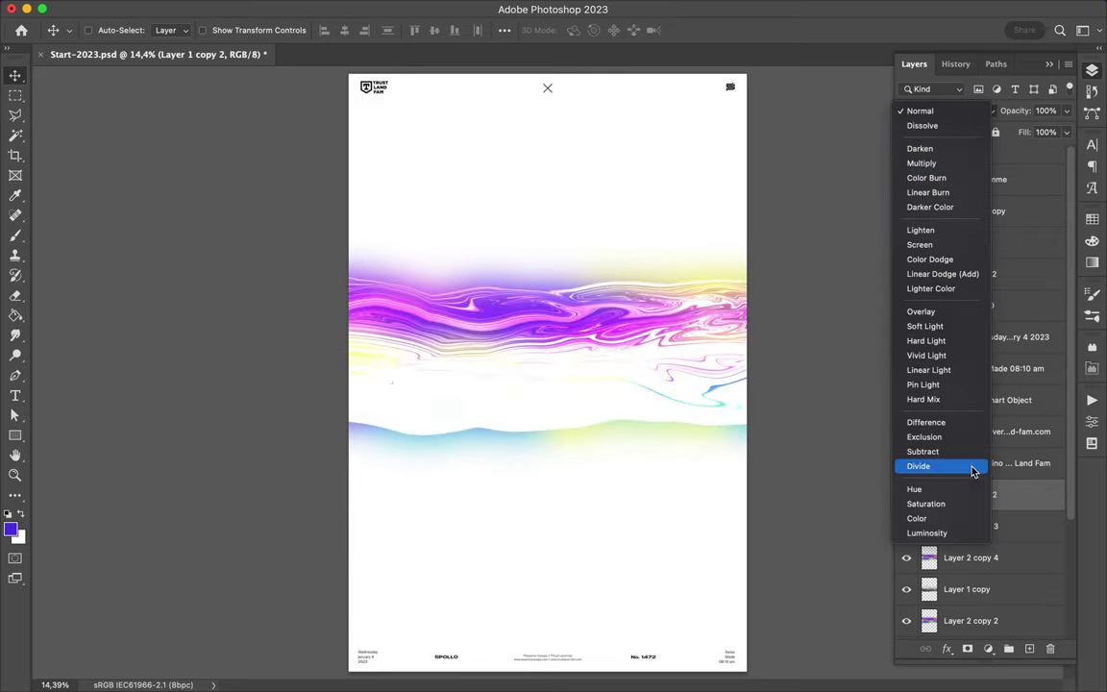
pyautogui.press('Escape')
pyautogui.press('Delete')
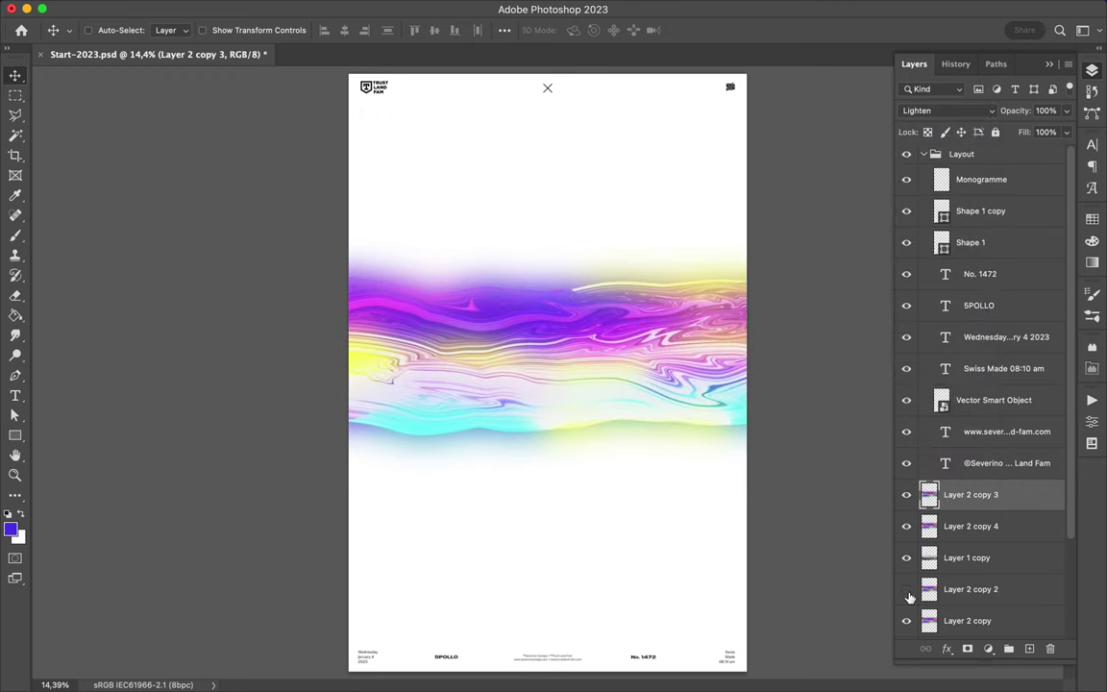
# - Hide Layer 2 copy 2 and select Layer 2
pyautogui.scroll(-3, 908, 530)
pyautogui.click(906, 478)
pyautogui.click(914, 545)
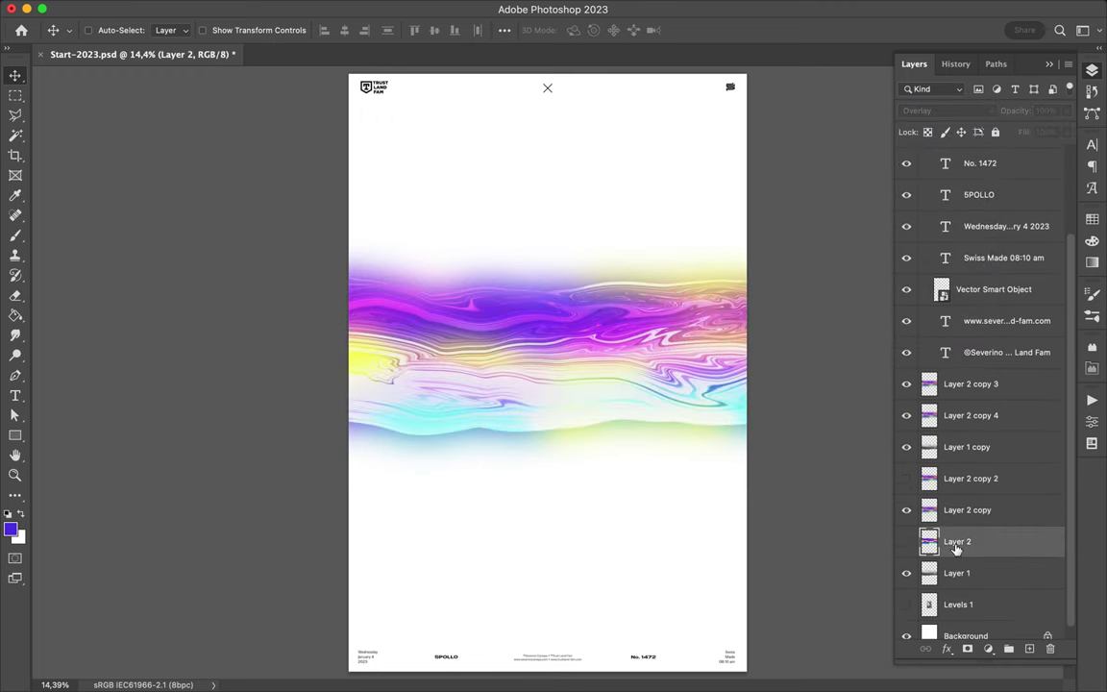
pyautogui.scroll(-2, 721, 318)
# - Draw a four-point diagonal pen shape over the poster filled light grey
pyautogui.press('p')
pyautogui.click(385, 546)
pyautogui.click(703, 143)
pyautogui.click(708, 247)
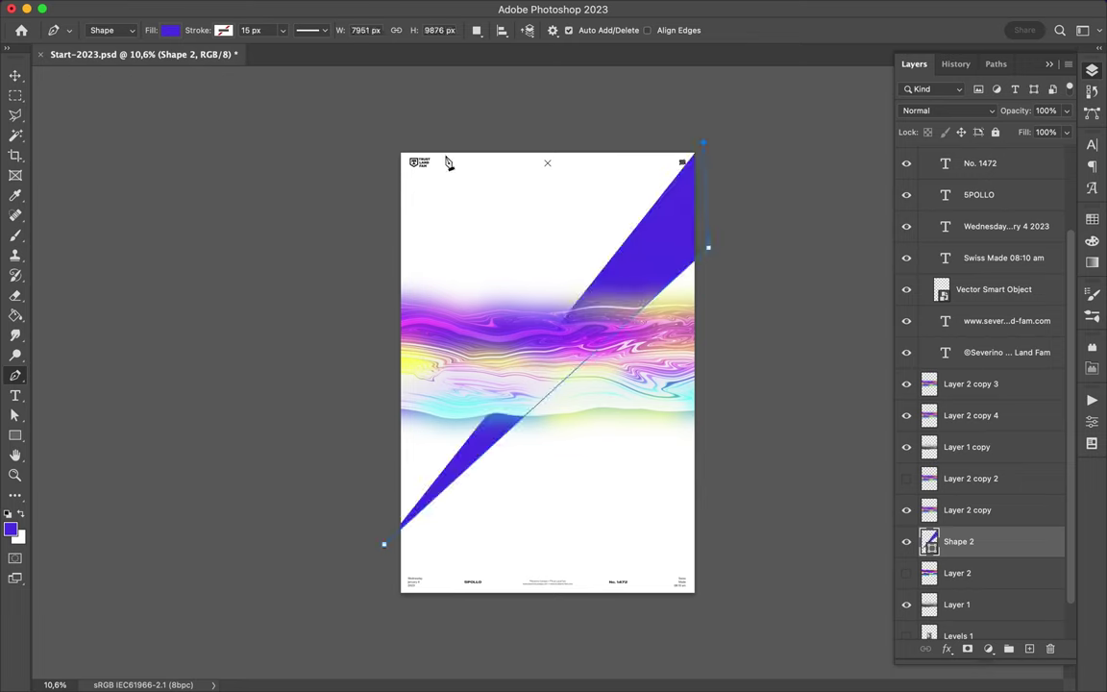
pyautogui.click(394, 142)
pyautogui.click(11, 527)
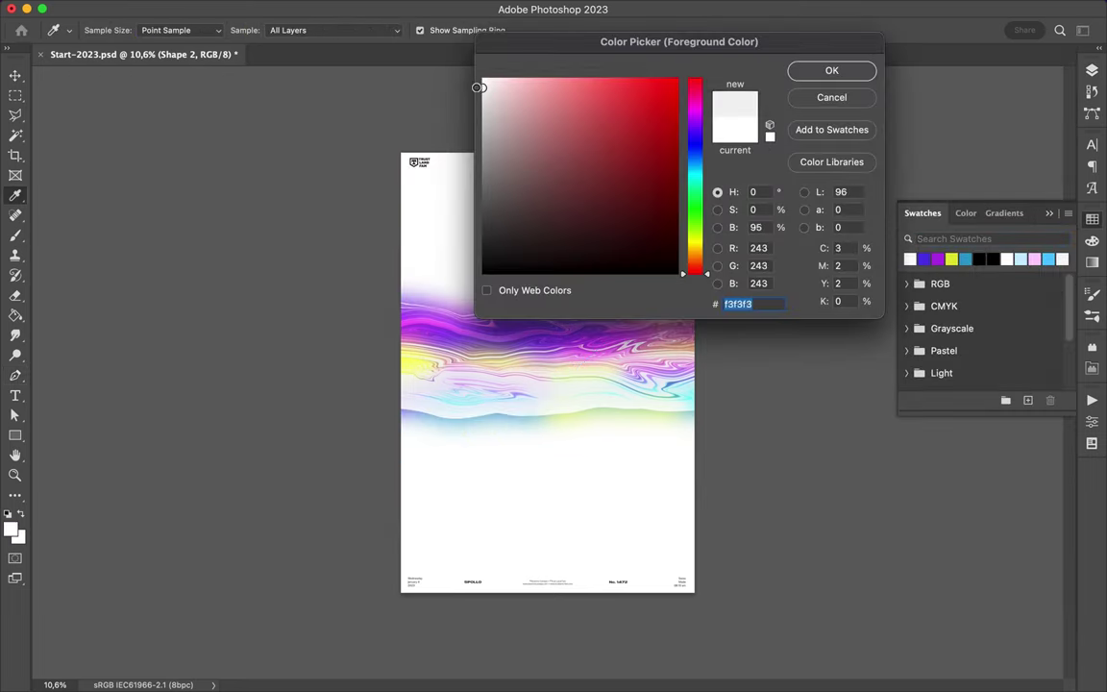
pyautogui.press('Return')
# - Drag the shape's bottom-left anchor so its bottom edge is horizontal
pyautogui.press('a')
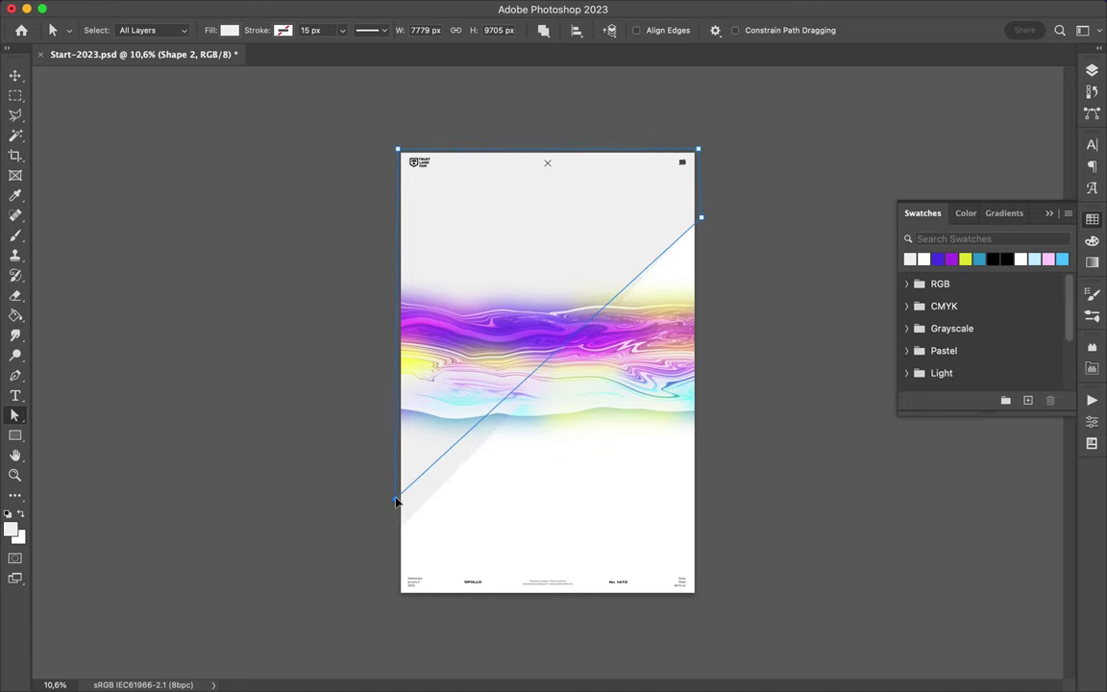
pyautogui.moveTo(397, 499); pyautogui.dragTo(395, 359)
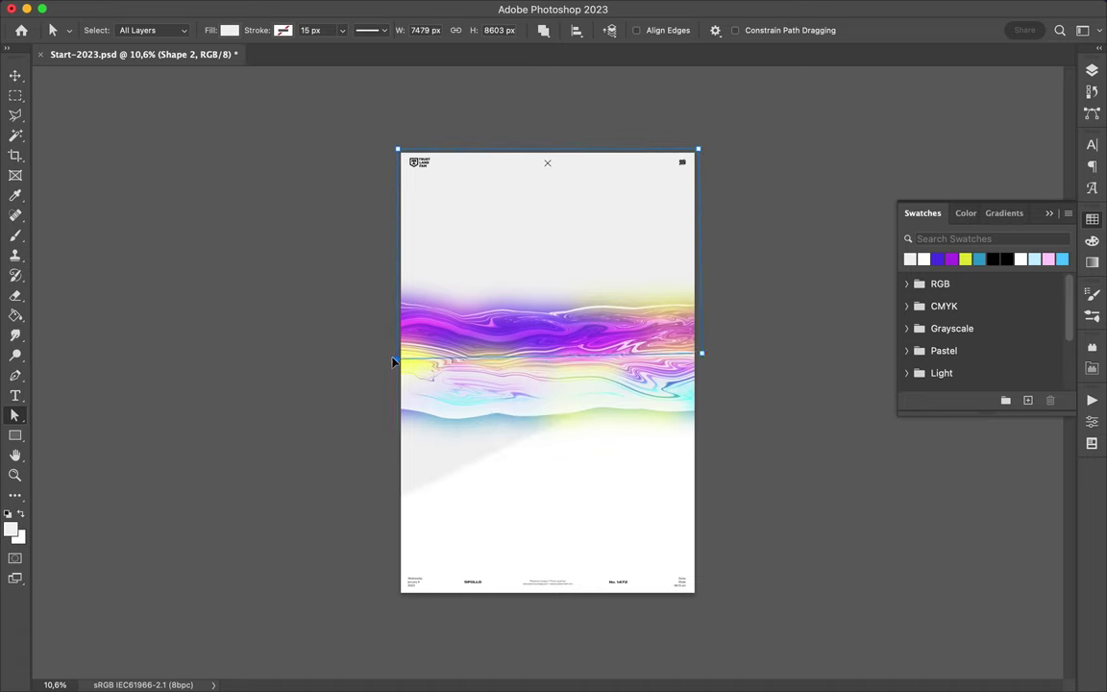
pyautogui.press('v')
# - Draw a white ellipse at the top of the poster
pyautogui.hotkey('shift', 'u')
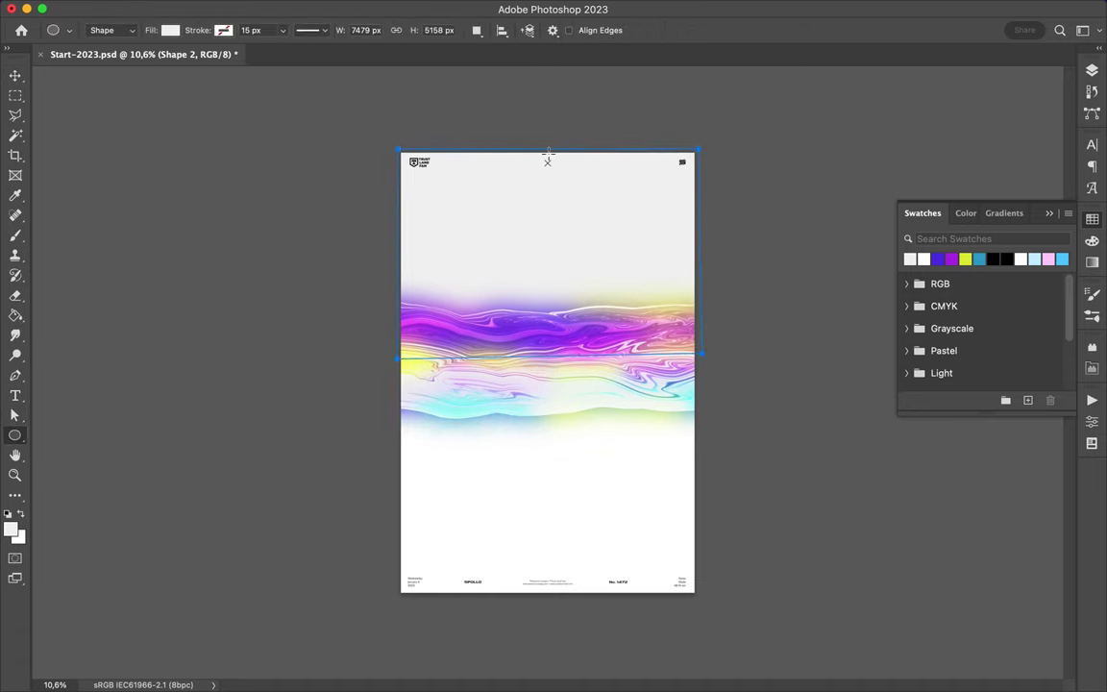
pyautogui.moveTo(781, 233); pyautogui.dragTo(781, 232)
pyautogui.press('a')
pyautogui.press('v')
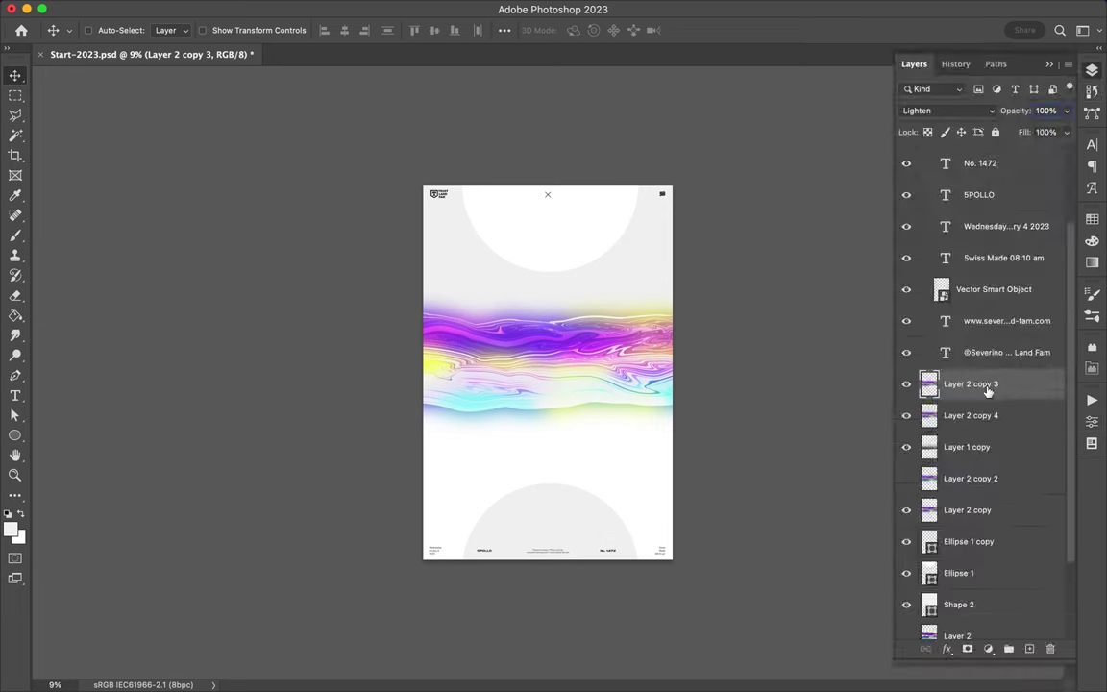
pyautogui.keyDown('shift'); pyautogui.click(953, 497); pyautogui.keyUp('shift')
# - Group the wave layers and add a Hue/Saturation adjustment shifting the band's hue to magenta-purple
pyautogui.hotkey('ctrl', 'g')
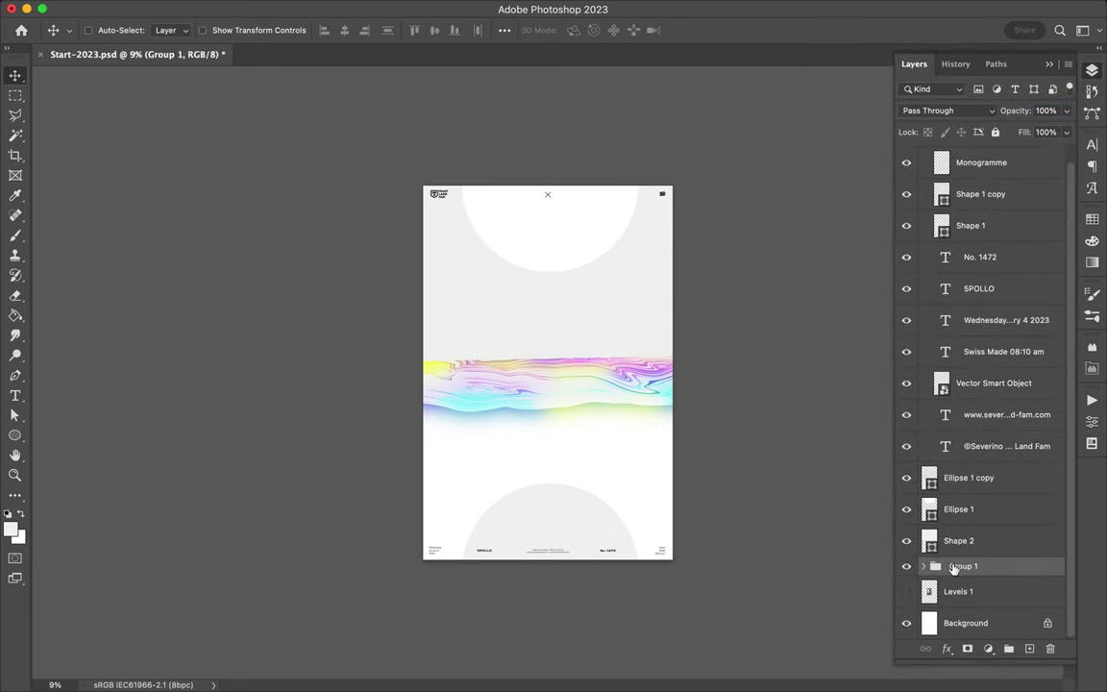
pyautogui.click(987, 648)
pyautogui.click(992, 482)
pyautogui.moveTo(951, 488); pyautogui.dragTo(962, 490)
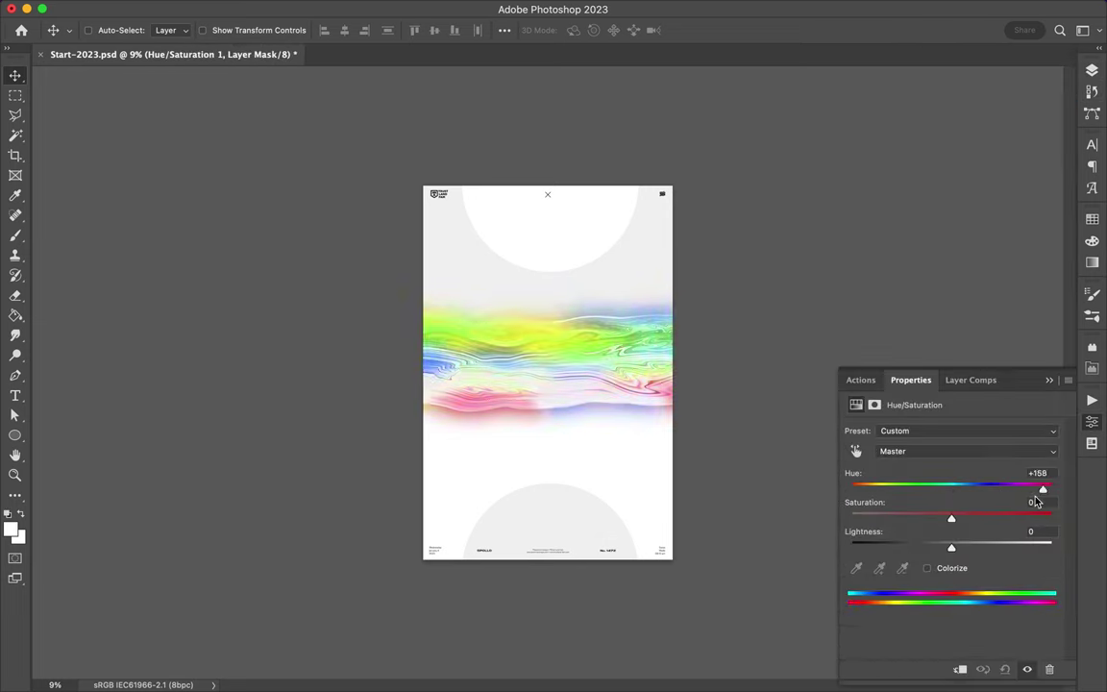
pyautogui.click(1091, 72)
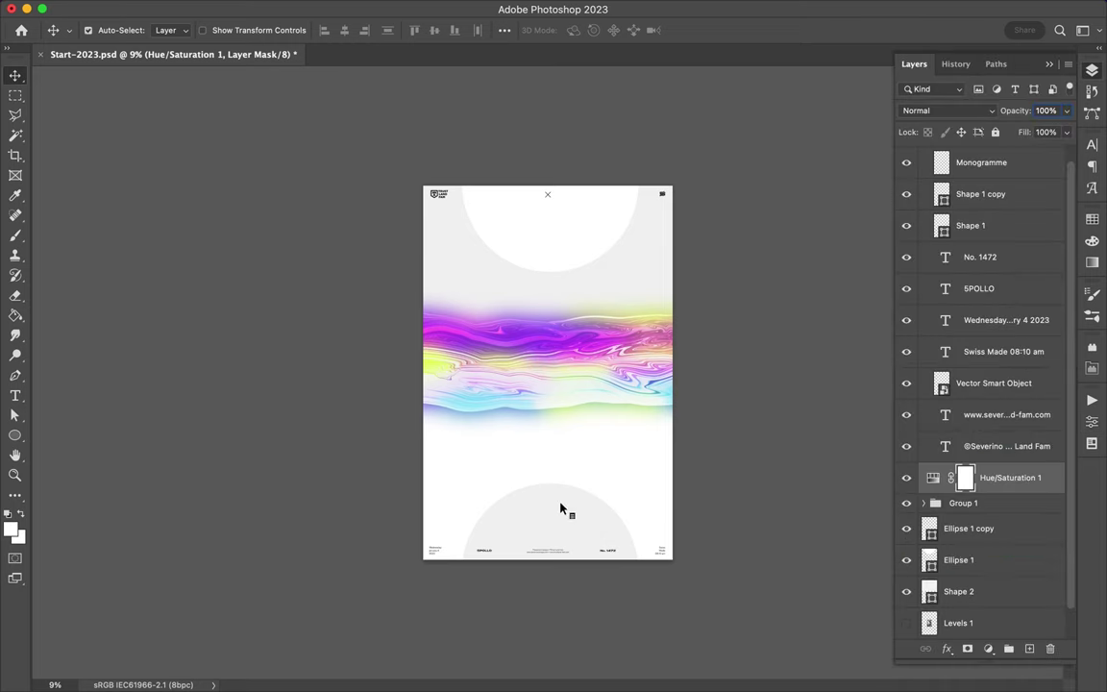
# - Free Transform the top and bottom ellipses to make both larger
pyautogui.keyDown('ctrl'); pyautogui.click(509, 459); pyautogui.keyUp('ctrl')
pyautogui.hotkey('ctrl', 't')
pyautogui.moveTo(549, 257); pyautogui.dragTo(548, 250)
pyautogui.press('Return')
pyautogui.click(504, 30)
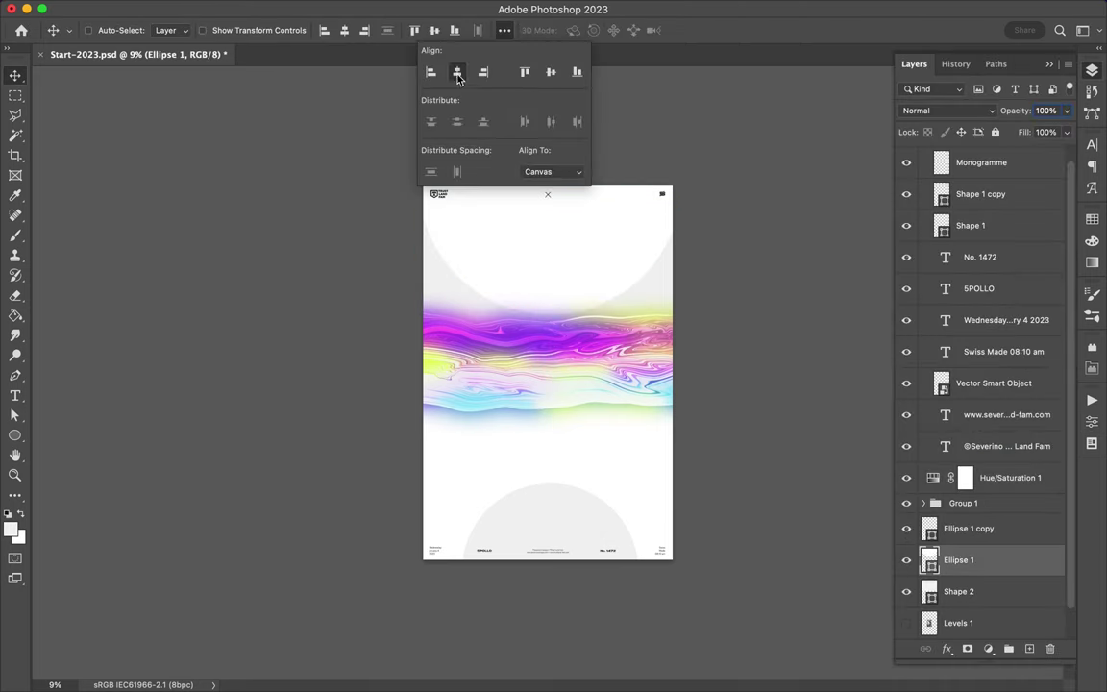
pyautogui.keyDown('ctrl'); pyautogui.click(549, 519); pyautogui.keyUp('ctrl')
pyautogui.hotkey('ctrl', 't')
pyautogui.moveTo(550, 481); pyautogui.dragTo(551, 426)
pyautogui.press('Return')
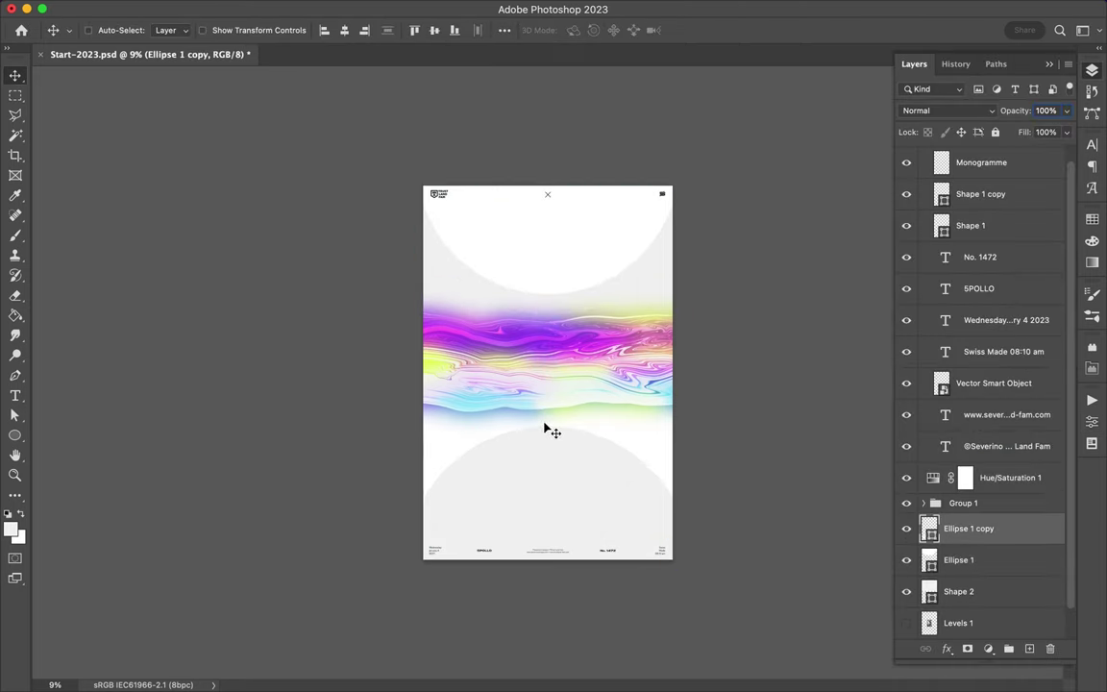
pyautogui.hotkey('ctrl', '0')
# - Stamp the visible layers into a merged Hue/Saturation 1 copy of the band
pyautogui.doubleClick(995, 483)
pyautogui.press('Escape')
pyautogui.moveTo(994, 483)
pyautogui.mouseDown()
pyautogui.moveTo(978, 492)
pyautogui.moveTo(978, 524)
pyautogui.mouseUp()
# - Copy a circular area to a new layer, move it top-right, then delete it
pyautogui.click(14, 93)
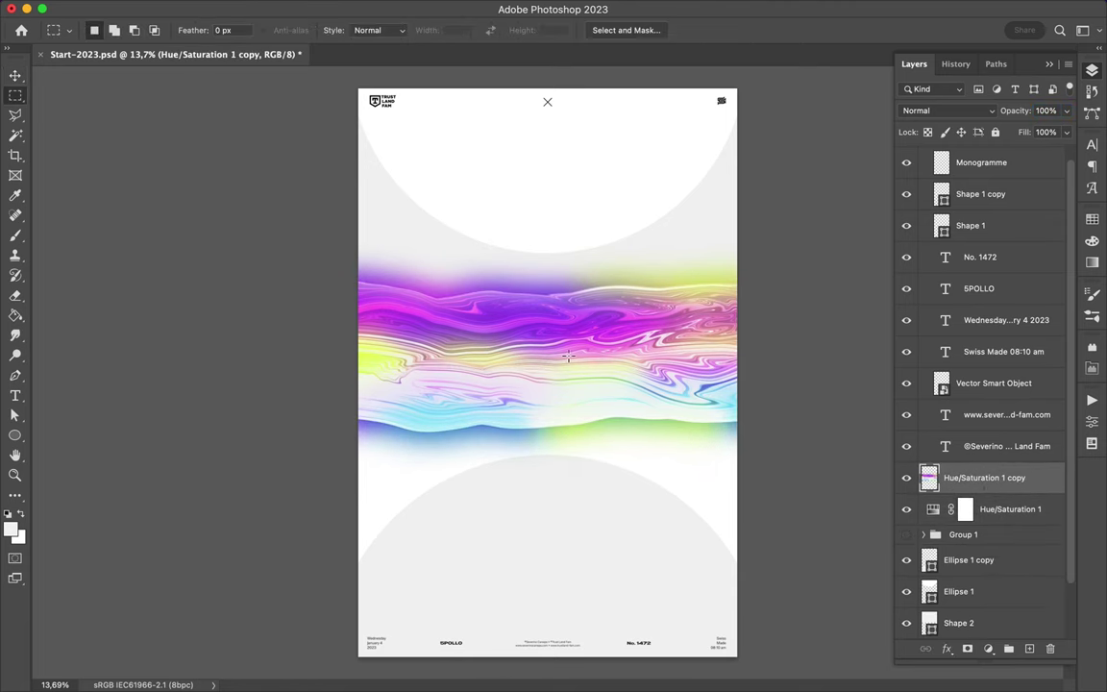
pyautogui.hotkey('ctrl', 'j')
pyautogui.press('v')
pyautogui.moveTo(620, 407); pyautogui.dragTo(755, 208)
pyautogui.press('Delete')
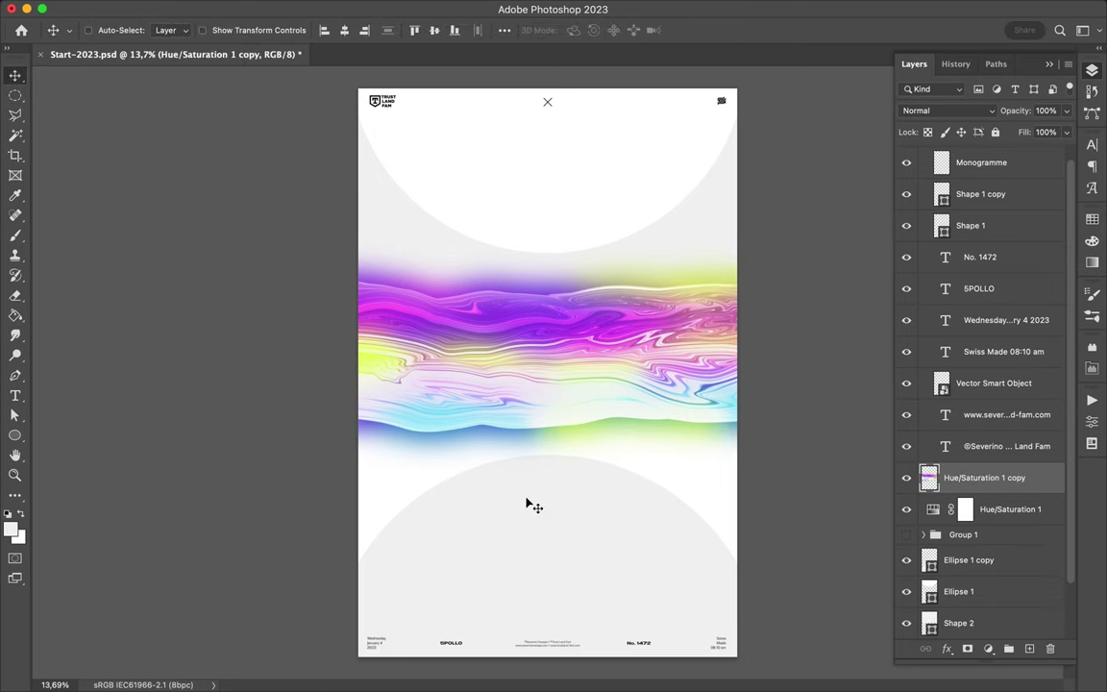
pyautogui.press('t')
pyautogui.click(493, 493)
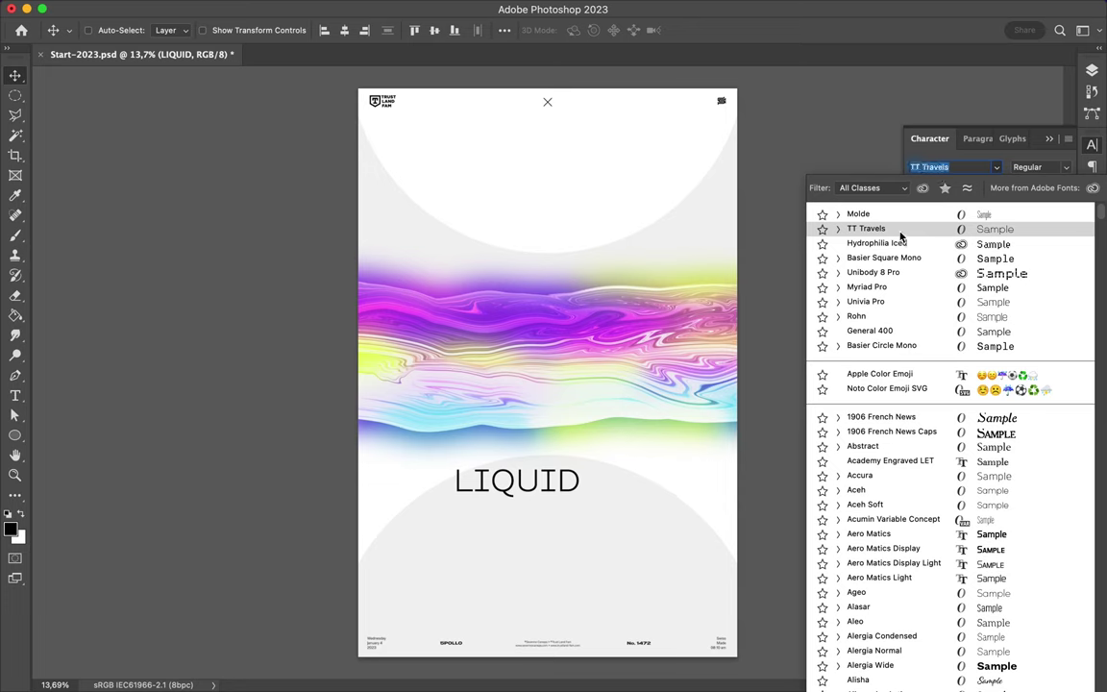
# - Set LIQUID in TT Travels DemiBold on the marbled band with tracking 320
pyautogui.click(900, 231)
pyautogui.moveTo(524, 452); pyautogui.dragTo(558, 386)
pyautogui.doubleClick(514, 358)
pyautogui.click(964, 139)
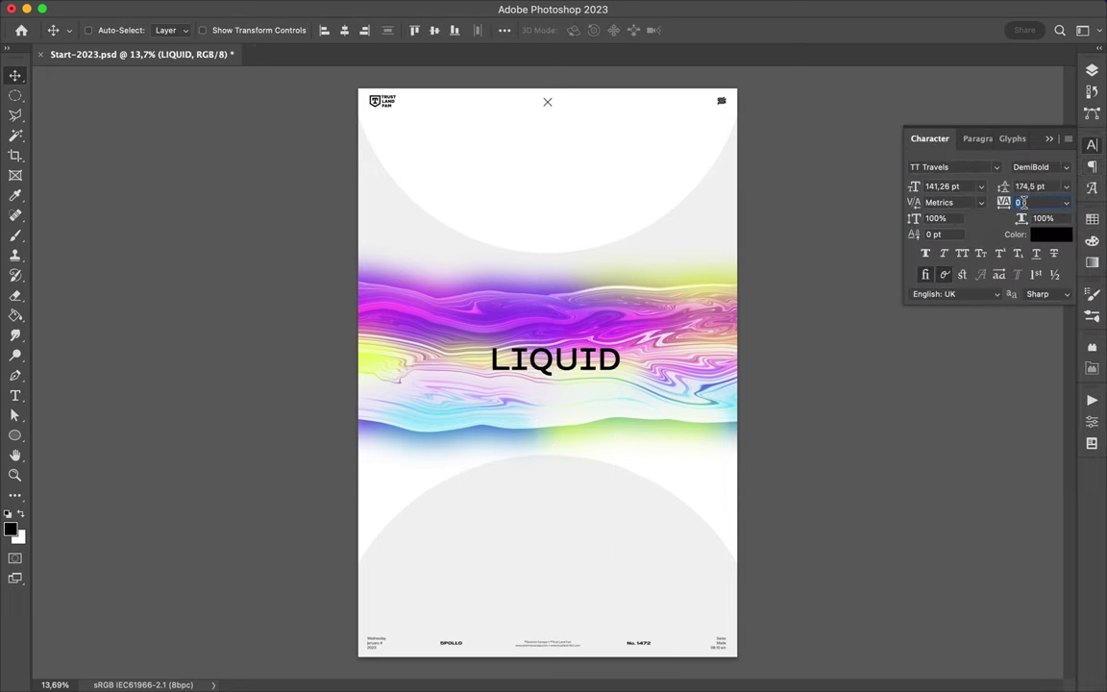
# - Sample pink from the band as the foreground colour
pyautogui.press('i')
pyautogui.click(663, 308)
pyautogui.press('v')
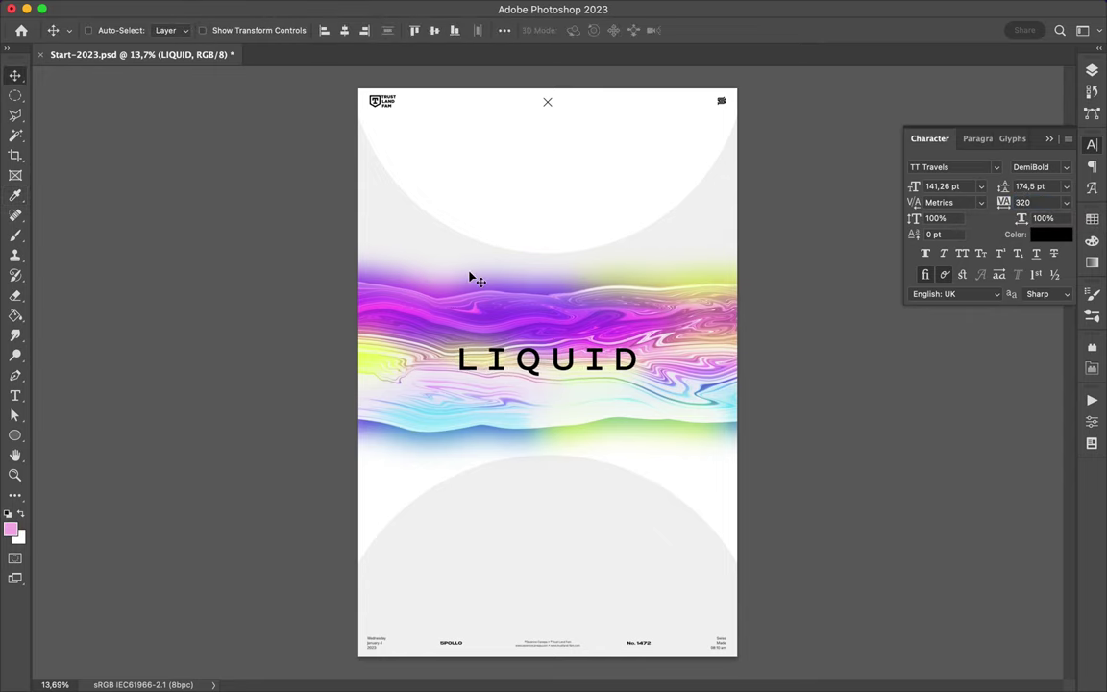
pyautogui.press('p')
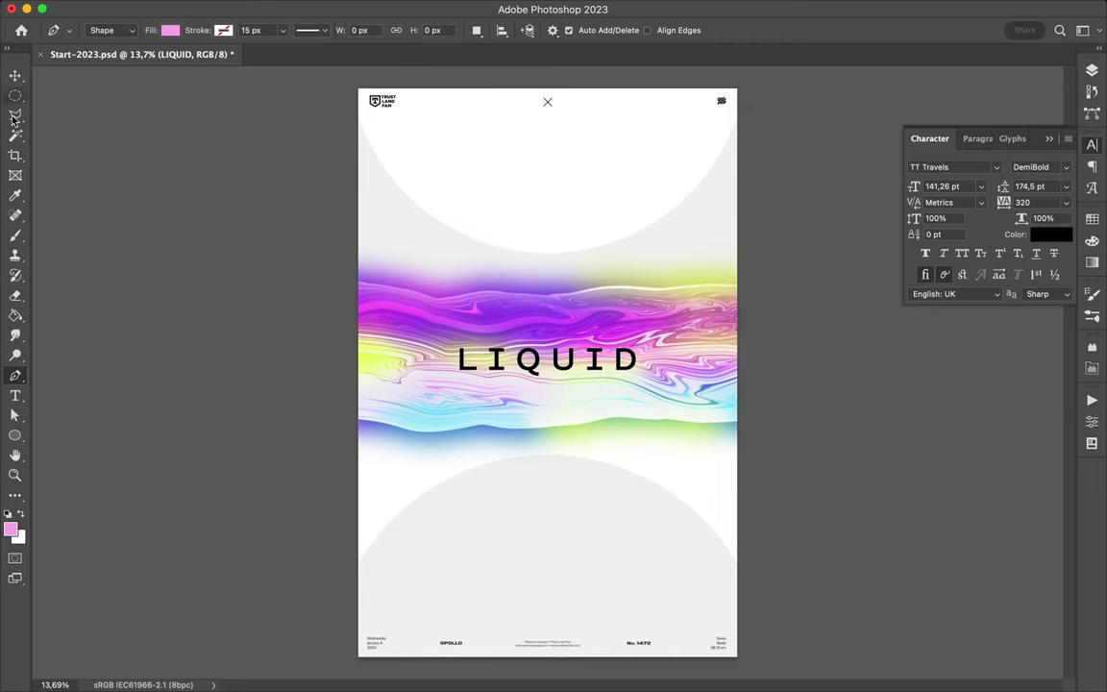
# - Draw a pink three-point triangle into the top-left corner, then a rectangle at the left edge
pyautogui.rightClick(15, 435)
pyautogui.click(392, 403)
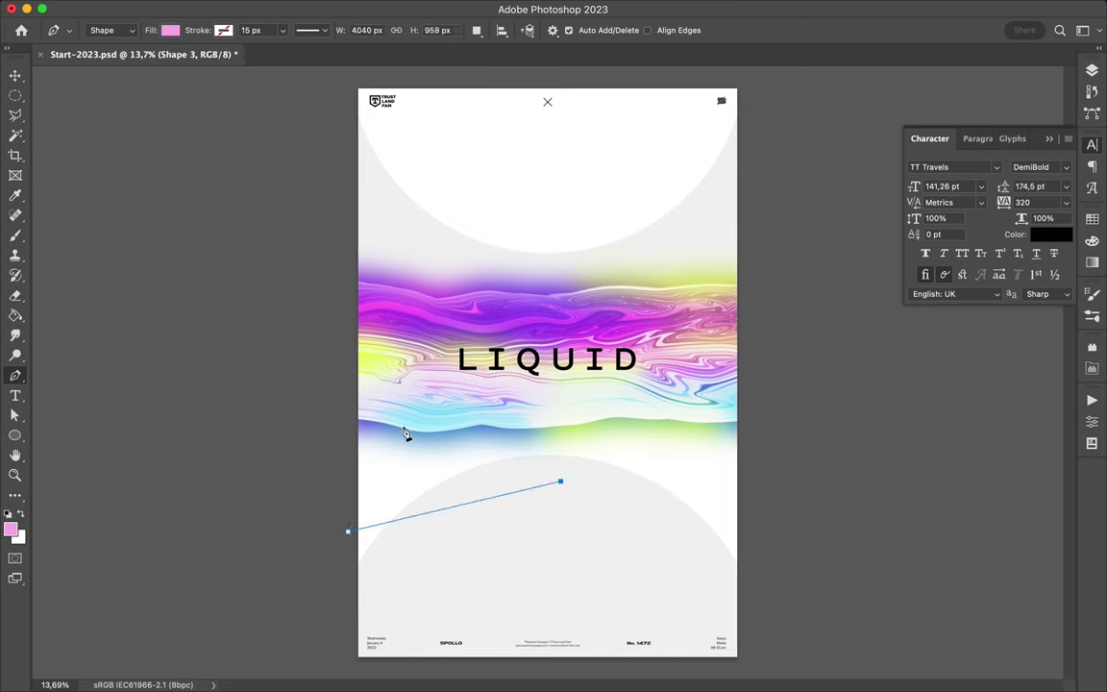
pyautogui.click(332, 399)
pyautogui.click(348, 530)
pyautogui.press('v')
pyautogui.moveTo(428, 470)
pyautogui.mouseDown()
pyautogui.moveTo(375, 526)
pyautogui.moveTo(358, 511)
pyautogui.moveTo(388, 514)
pyautogui.moveTo(383, 624)
pyautogui.moveTo(348, 128)
pyautogui.mouseUp()
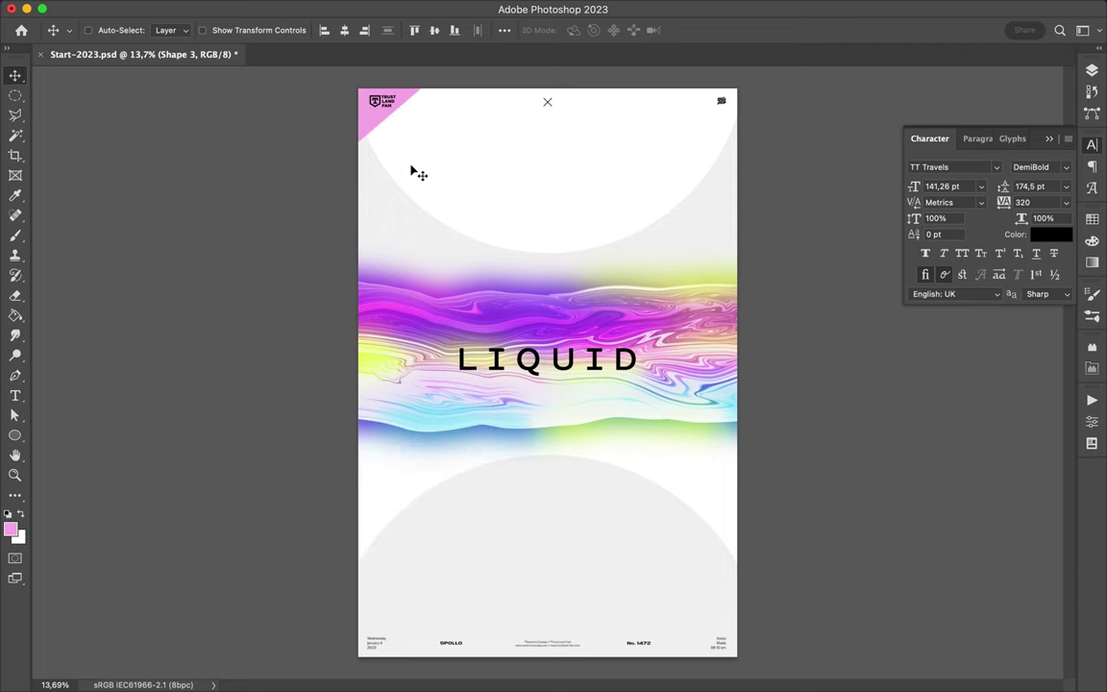
pyautogui.press('u')
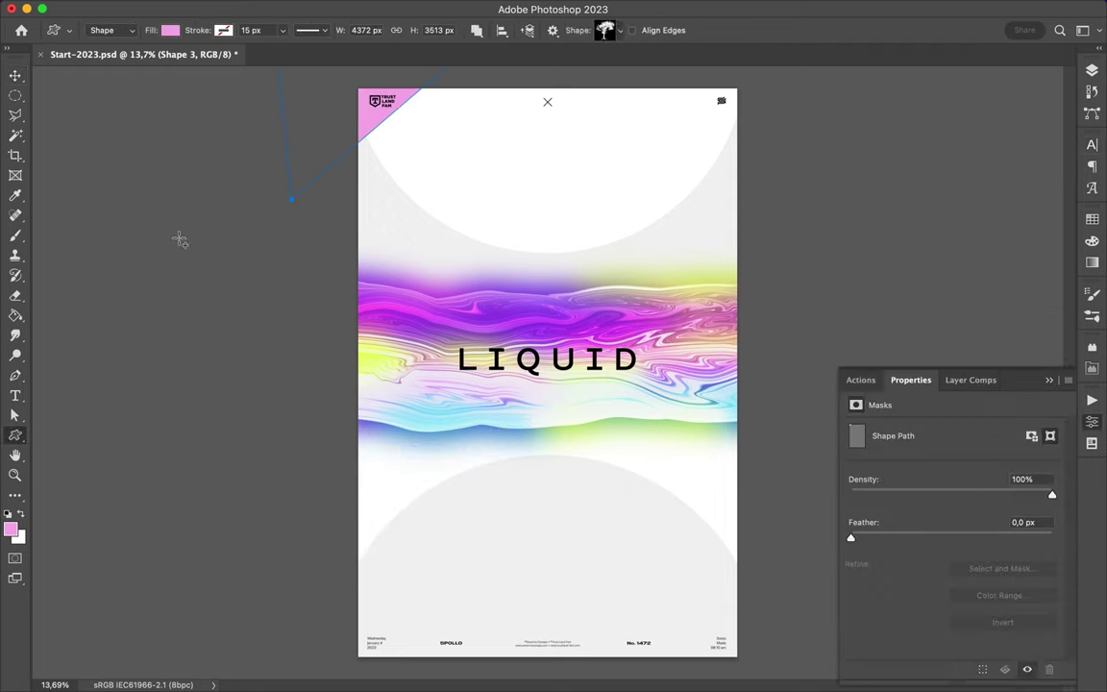
pyautogui.moveTo(344, 210); pyautogui.dragTo(391, 332)
# - Fill the left-edge rectangle black and Alt-drag a copy to the right edge
pyautogui.press('a')
pyautogui.click(228, 30)
pyautogui.click(126, 102)
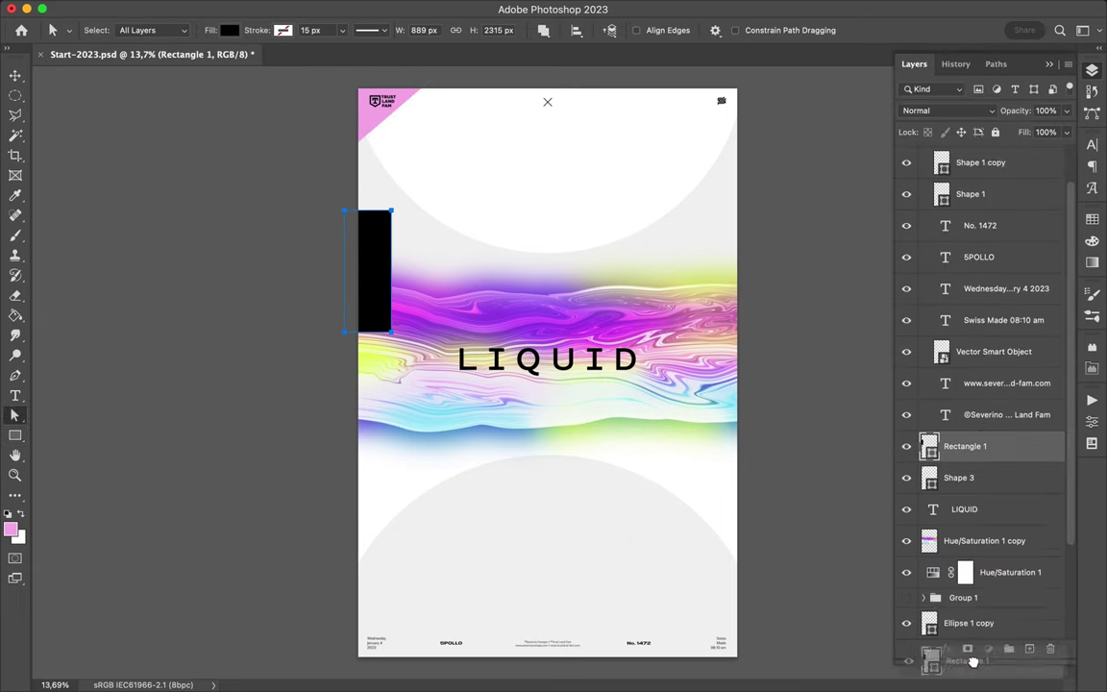
pyautogui.press('v')
pyautogui.moveTo(371, 272)
pyautogui.mouseDown()
pyautogui.moveTo(744, 390)
pyautogui.moveTo(677, 392)
pyautogui.mouseUp()
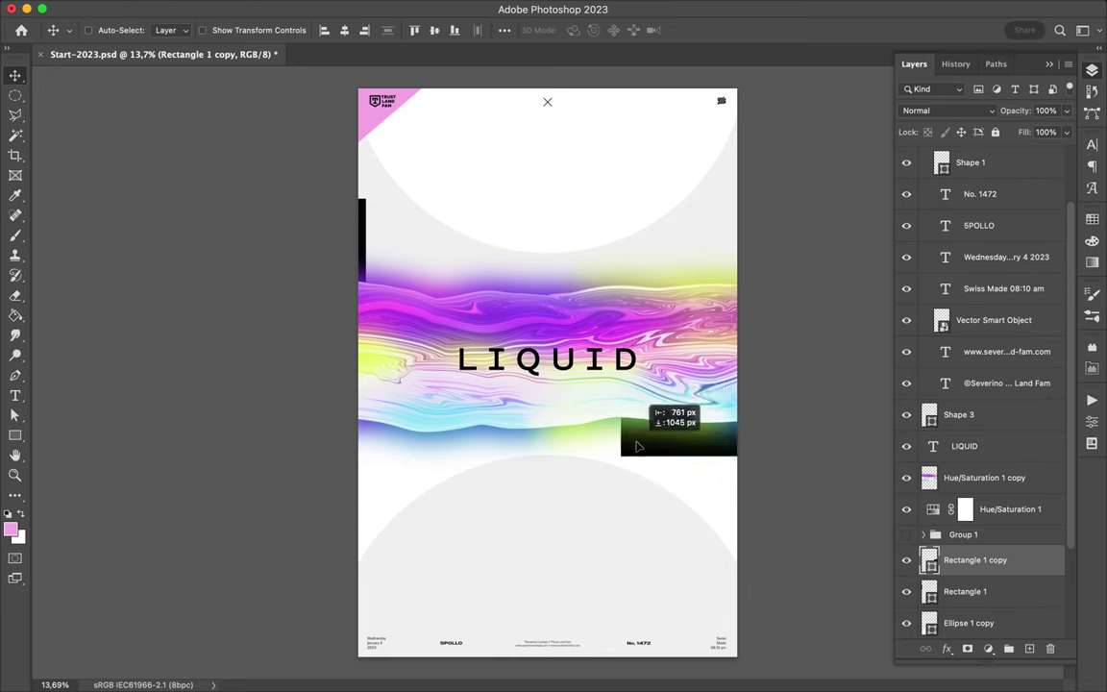
pyautogui.click(365, 218)
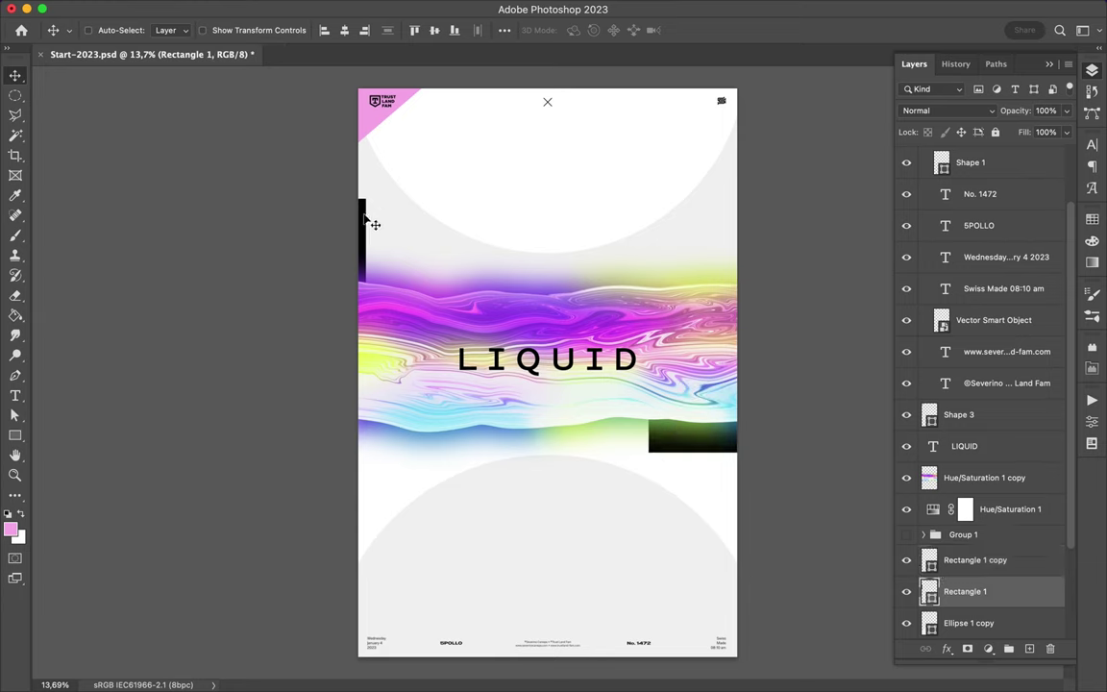
pyautogui.click(686, 392)
# - Copy a strip of the marbled band to new layers along the poster's bottom and top edges
pyautogui.press('m')
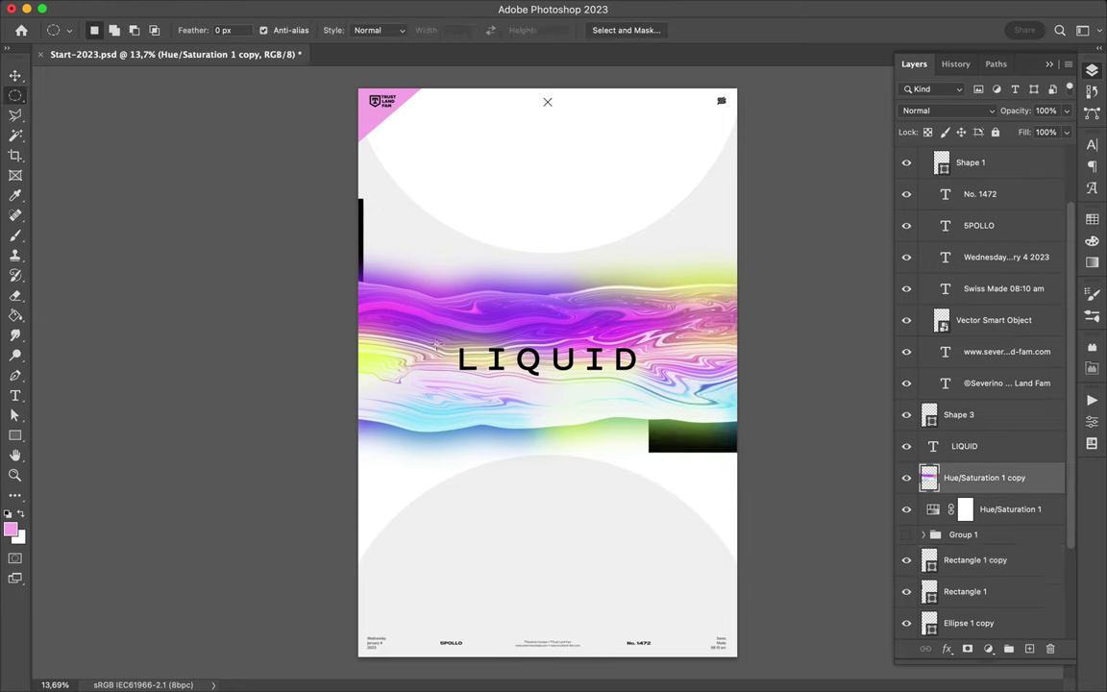
pyautogui.hotkey('ctrl', 'j')
pyautogui.press('v')
pyautogui.moveTo(663, 363)
pyautogui.mouseDown()
pyautogui.moveTo(640, 510)
pyautogui.moveTo(641, 668)
pyautogui.mouseUp()
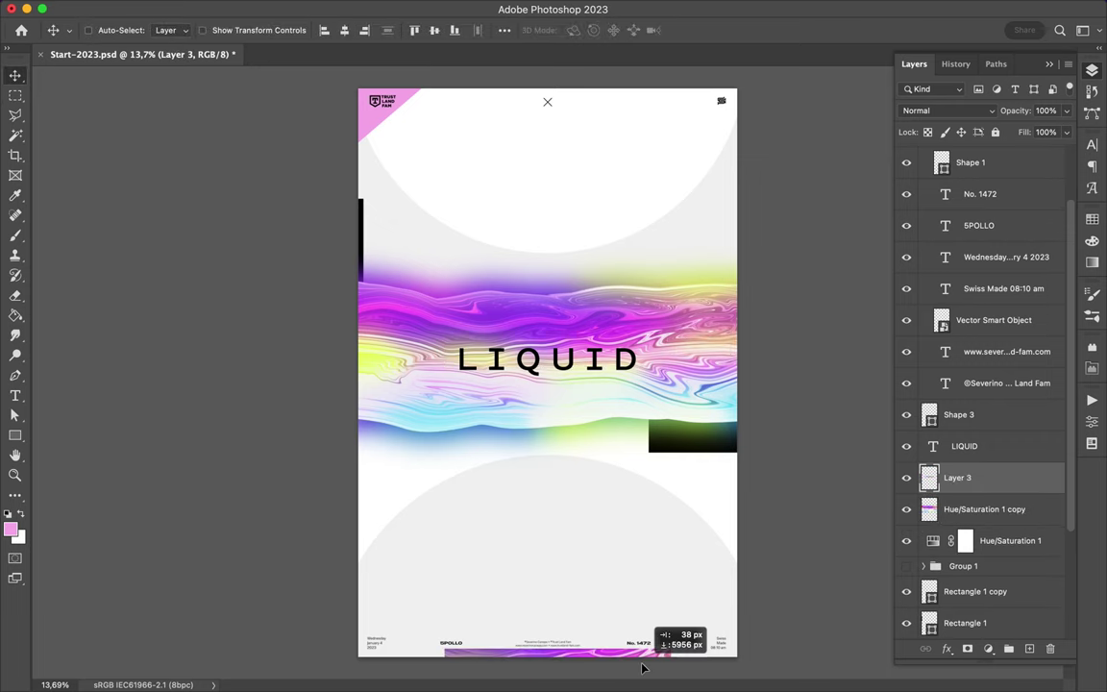
pyautogui.moveTo(550, 654); pyautogui.dragTo(533, 86)
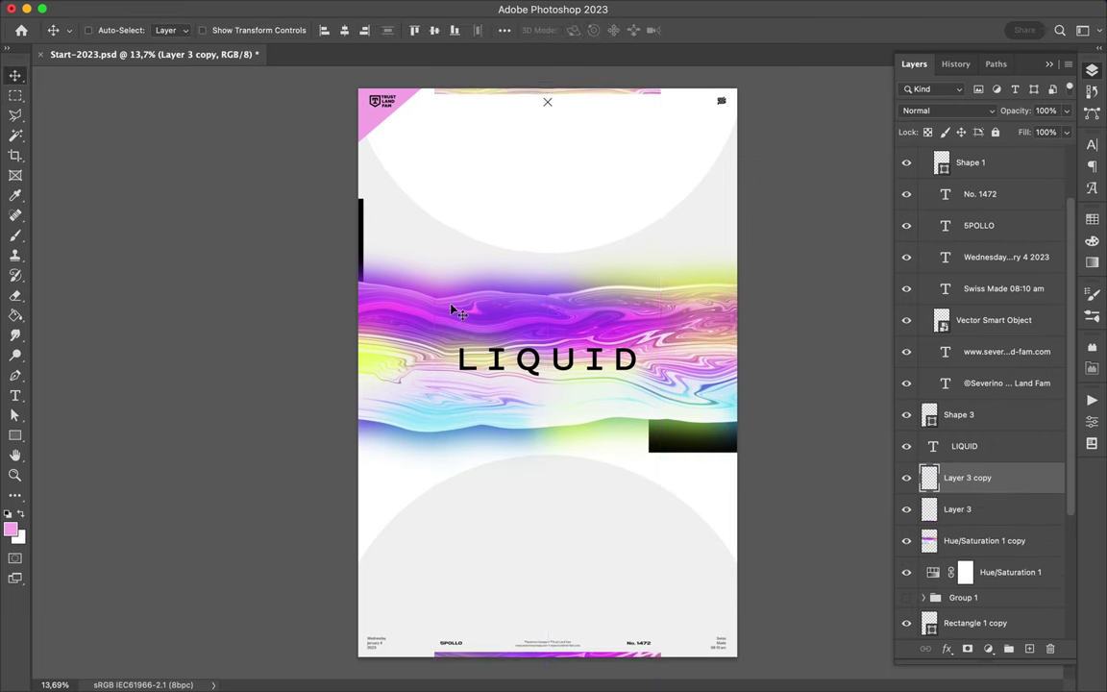
# - Cut a triangular piece of the band onto its own layer and shift it out of line
pyautogui.hotkey('alt', '[')
pyautogui.hotkey('alt', '[')
pyautogui.press('l')
pyautogui.moveTo(527, 217); pyautogui.dragTo(527, 231)
pyautogui.hotkey('ctrl', 'shift', 'alt', 'n')
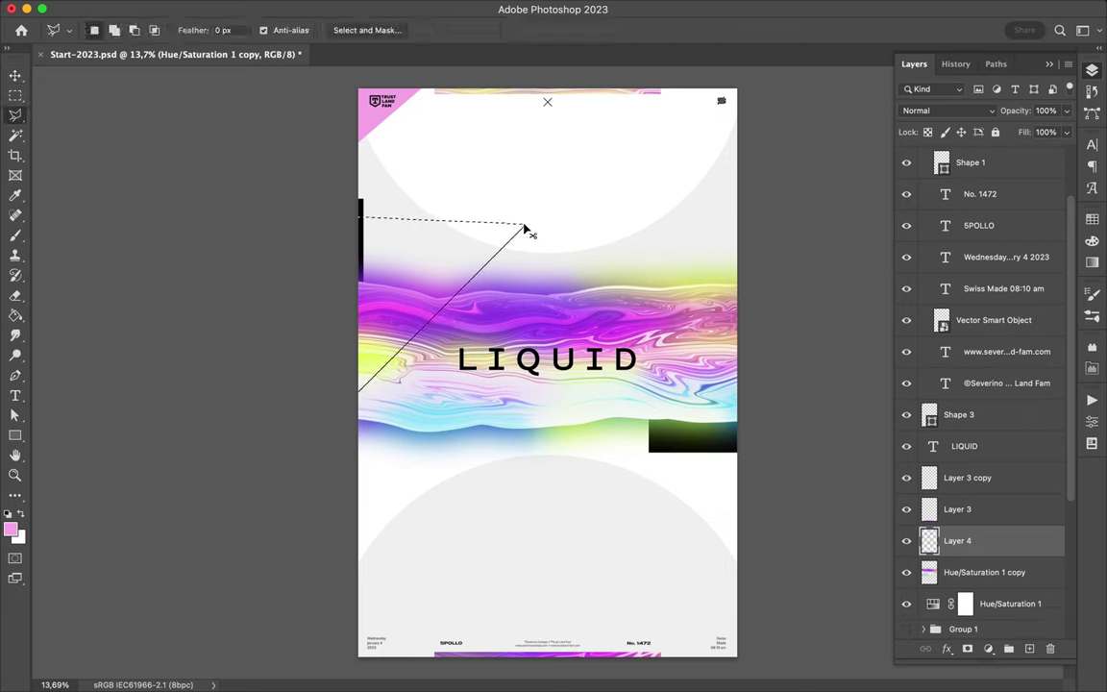
pyautogui.doubleClick(527, 231)
pyautogui.press('v')
pyautogui.moveTo(432, 288); pyautogui.dragTo(399, 321)
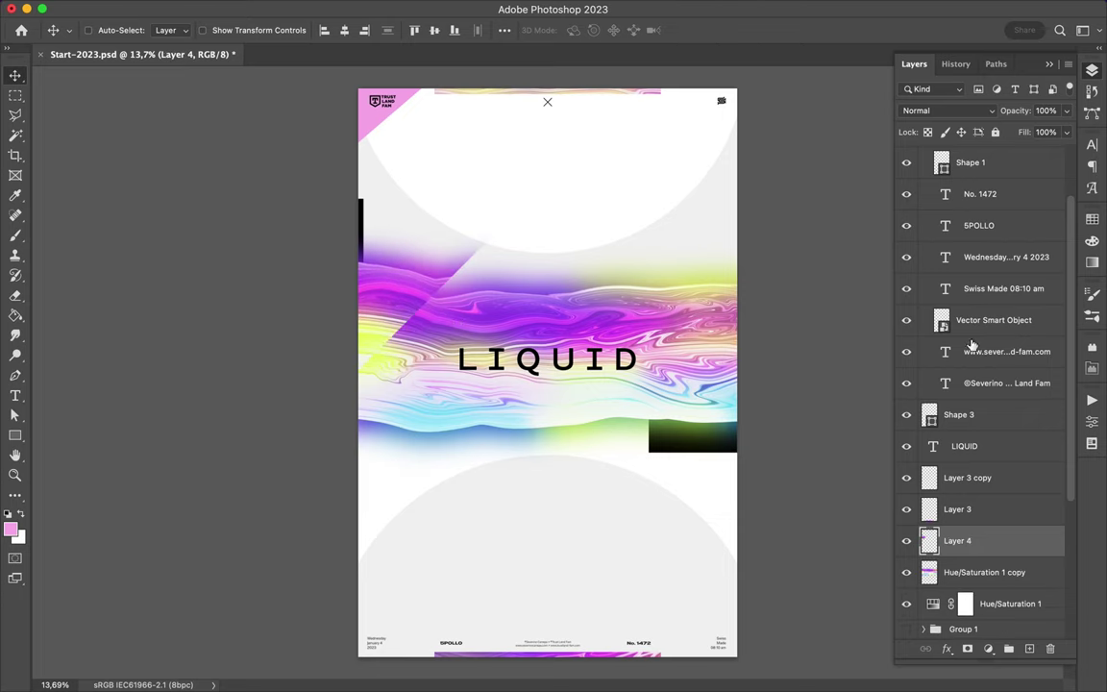
# - Cut a second band triangle onto a new layer and shift it toward the lower right
pyautogui.hotkey('alt', '[')
pyautogui.press('l')
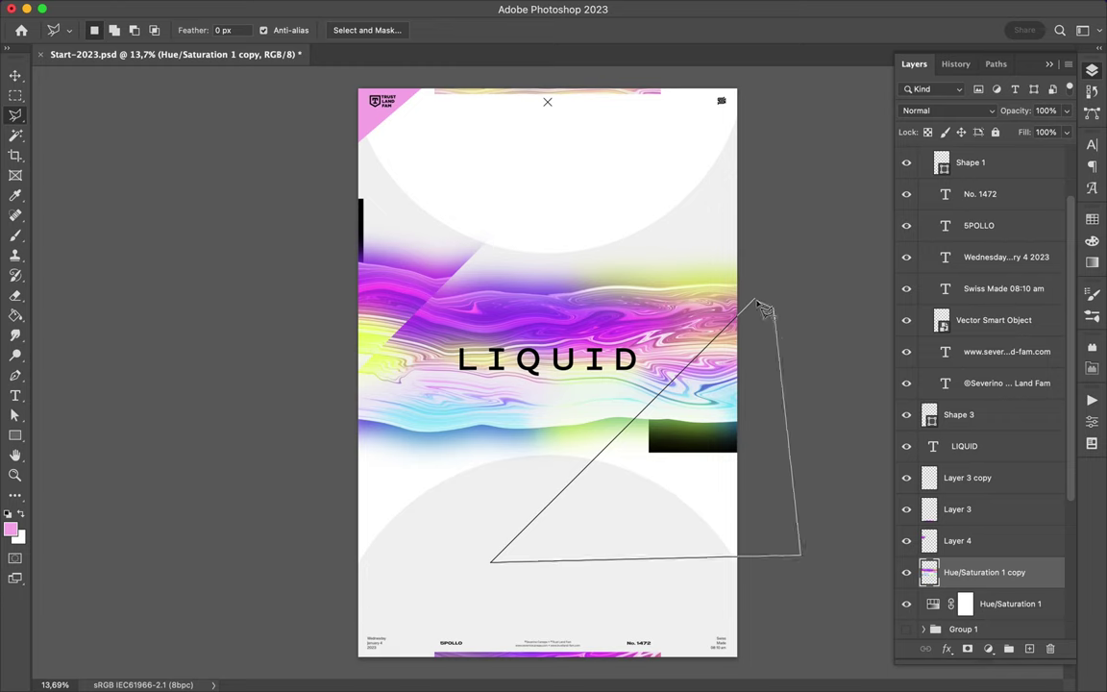
pyautogui.doubleClick(764, 309)
pyautogui.hotkey('ctrl', 'j')
pyautogui.press('v')
pyautogui.moveTo(672, 510); pyautogui.dragTo(711, 471)
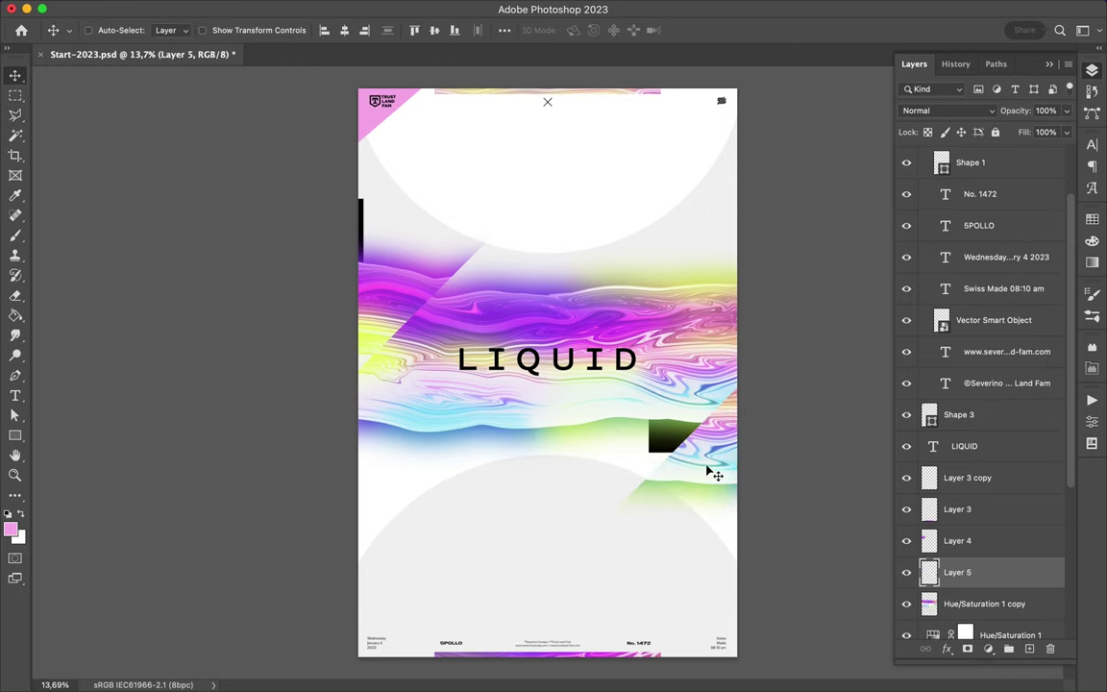
# - Slice a diagonal piece of the band onto a new layer and offset it down and right
pyautogui.hotkey('alt', '[')
pyautogui.press('l')
pyautogui.click(643, 147)
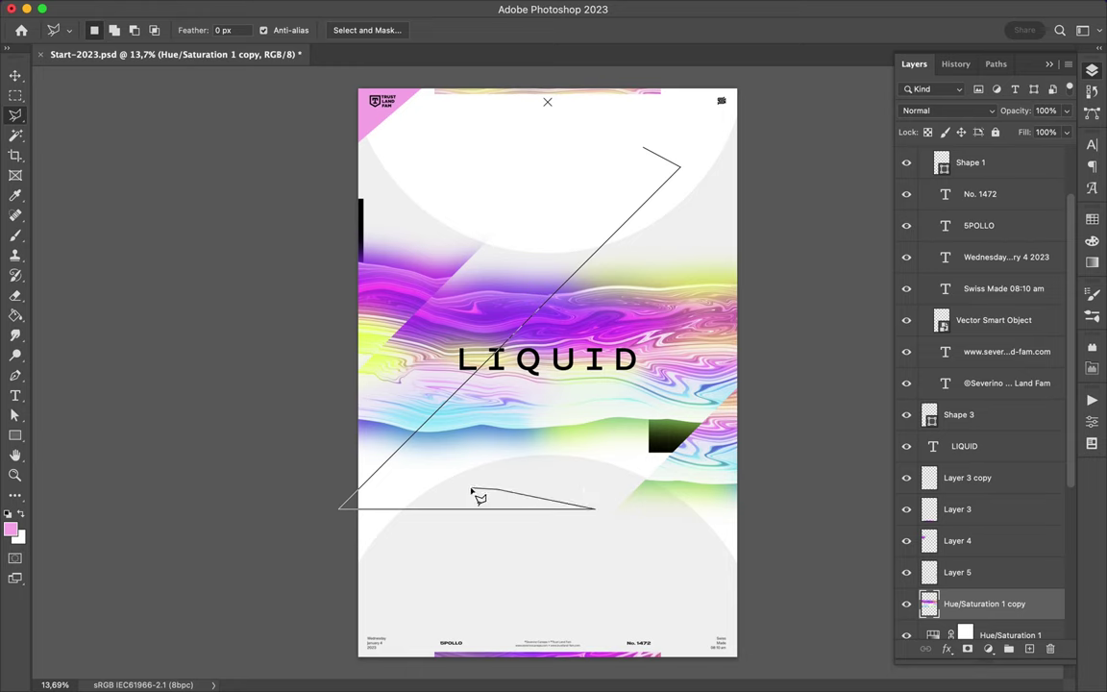
pyautogui.doubleClick(759, 113)
pyautogui.hotkey('ctrl', 'j')
pyautogui.press('v')
pyautogui.moveTo(654, 148); pyautogui.dragTo(646, 305)
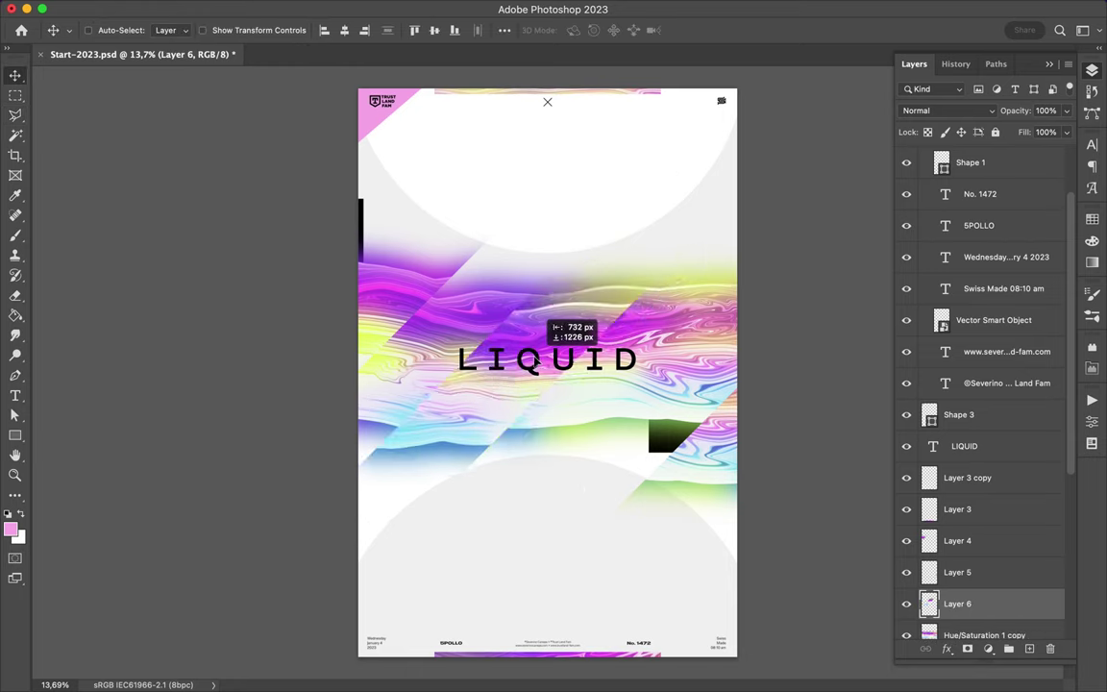
pyautogui.hotkey('ctrl', 't')
pyautogui.press('Return')
pyautogui.moveTo(627, 319)
pyautogui.mouseDown()
pyautogui.moveTo(641, 318)
pyautogui.moveTo(618, 338)
pyautogui.mouseUp()
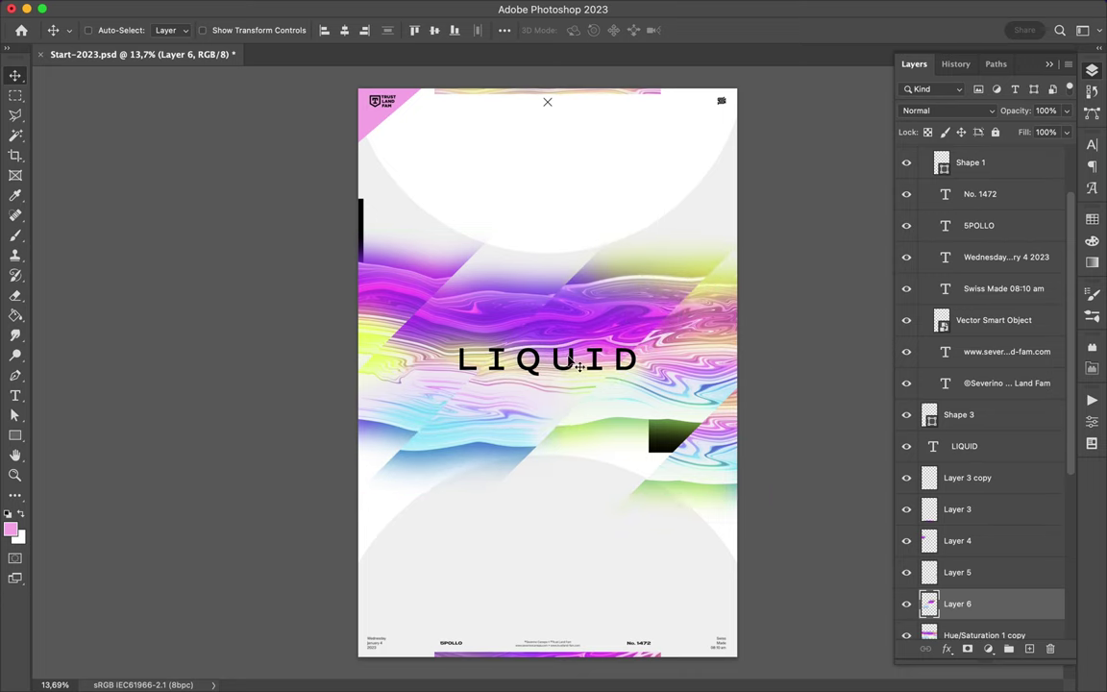
# - Scale the LIQUID title larger and wider
pyautogui.keyDown('ctrl'); pyautogui.click(581, 363); pyautogui.keyUp('ctrl')
pyautogui.hotkey('ctrl', 't')
pyautogui.moveTo(551, 390); pyautogui.dragTo(557, 400)
pyautogui.press('Return')
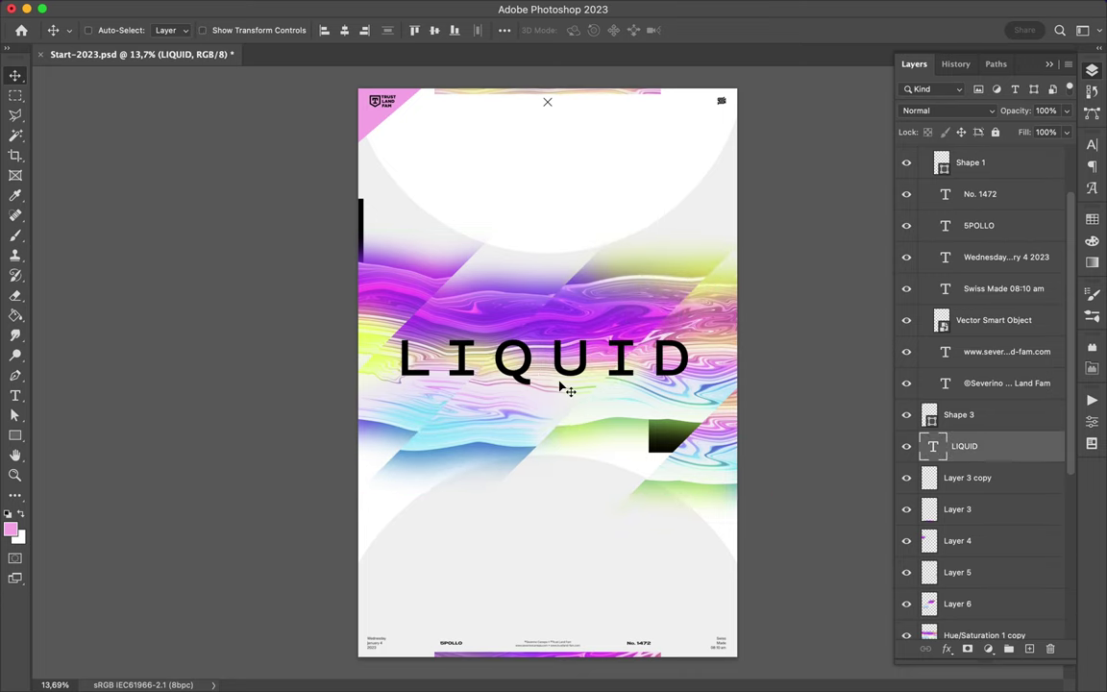
# - Delete the pink corner triangle and Alt-drag a copy of the LIQUID text
pyautogui.keyDown('ctrl'); pyautogui.click(375, 124); pyautogui.keyUp('ctrl')
pyautogui.press('Delete')
pyautogui.keyDown('ctrl'); pyautogui.click(551, 658); pyautogui.keyUp('ctrl')
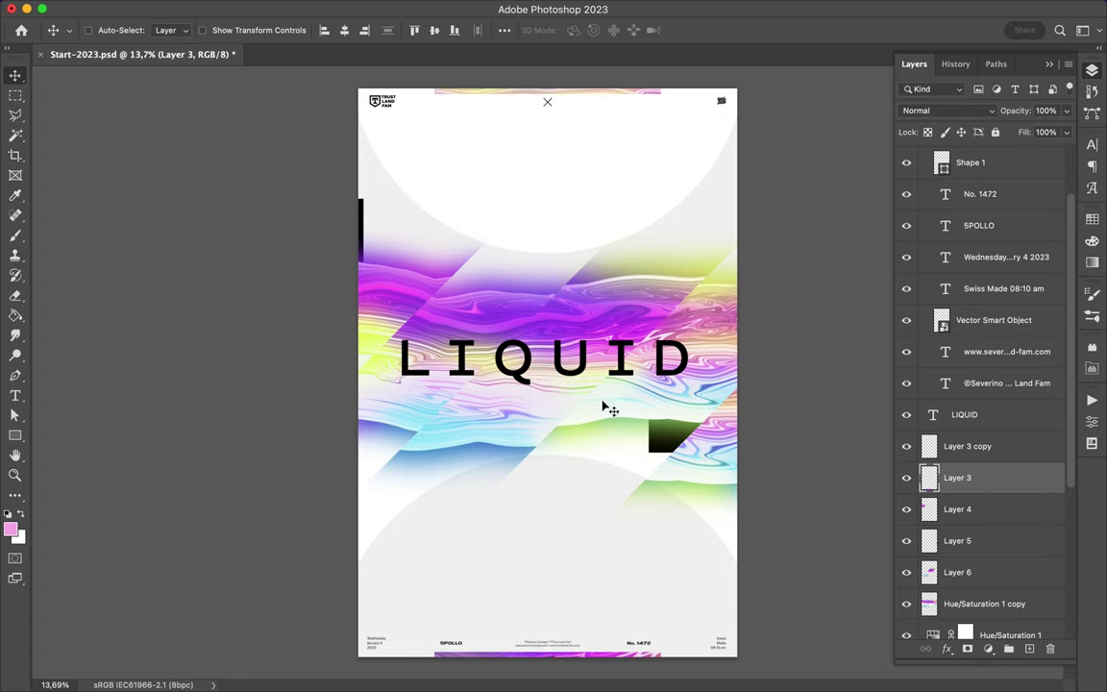
pyautogui.keyDown('ctrl'); pyautogui.click(621, 363); pyautogui.keyUp('ctrl')
pyautogui.moveTo(565, 370)
pyautogui.mouseDown()
pyautogui.moveTo(565, 575)
pyautogui.moveTo(573, 171)
pyautogui.mouseUp()
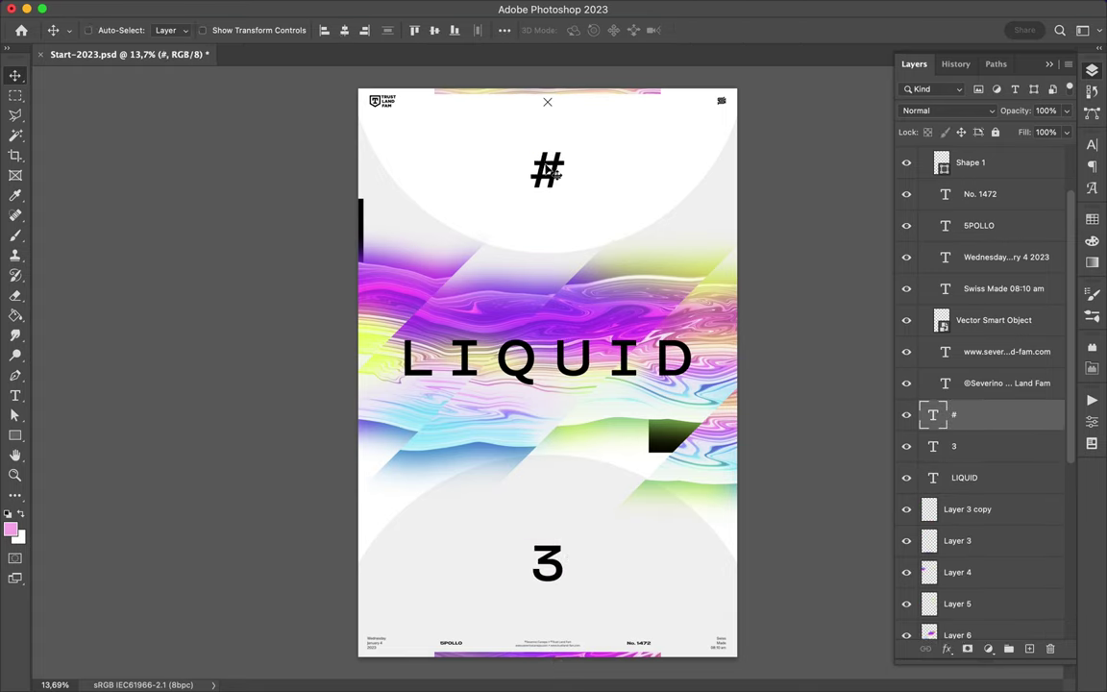
# - Blend the LIQUID title with Soft Light and duplicate the layer
pyautogui.click(961, 477)
pyautogui.click(980, 111)
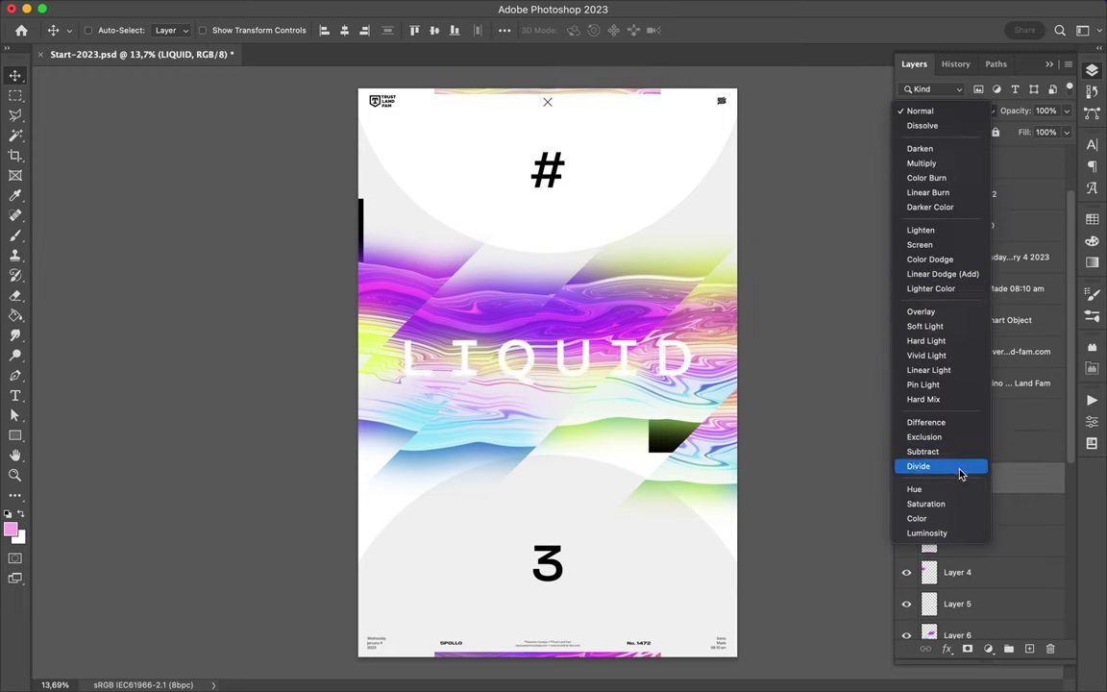
pyautogui.click(925, 326)
pyautogui.hotkey('ctrl', 'j')
pyautogui.hotkey('ctrl', 'j')
pyautogui.hotkey('ctrl', 'j')
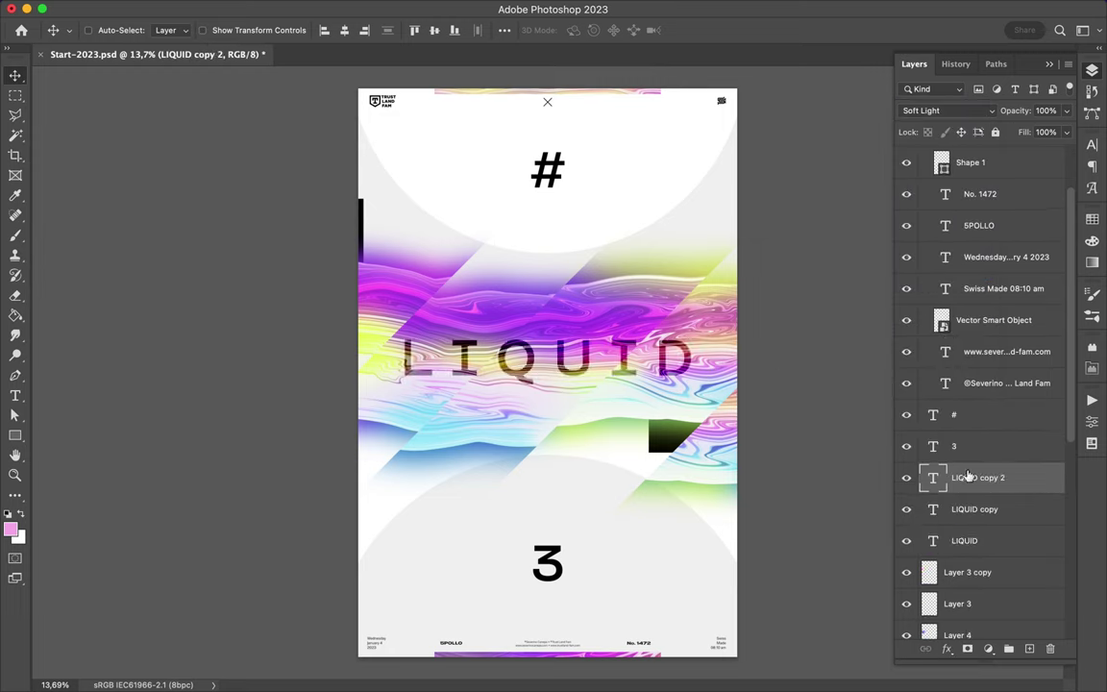
pyautogui.click(663, 459)
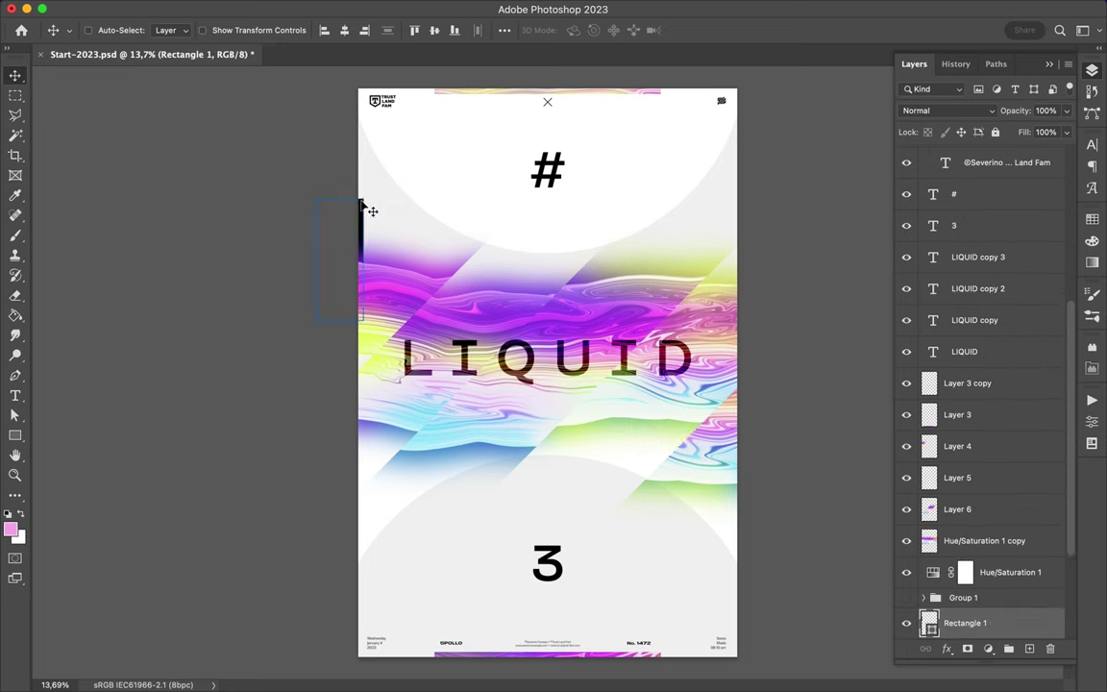
# - Recolour the # and the 3 with a light grey swatch
pyautogui.click(562, 186)
pyautogui.press('a')
pyautogui.click(1088, 221)
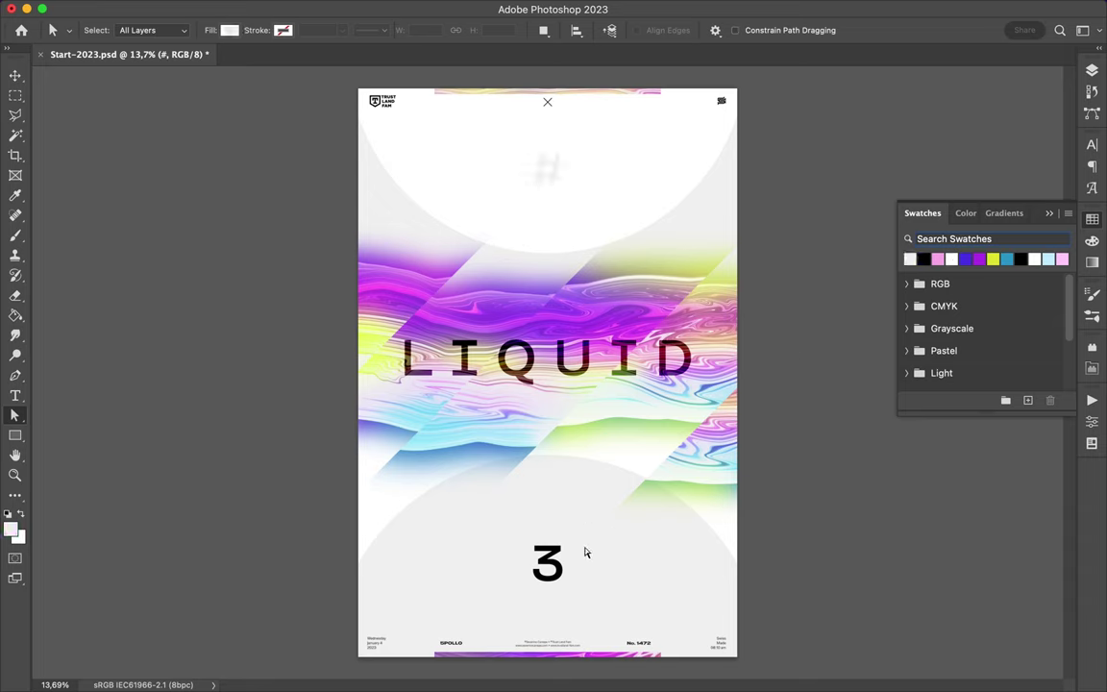
pyautogui.click(585, 553)
pyautogui.press('v')
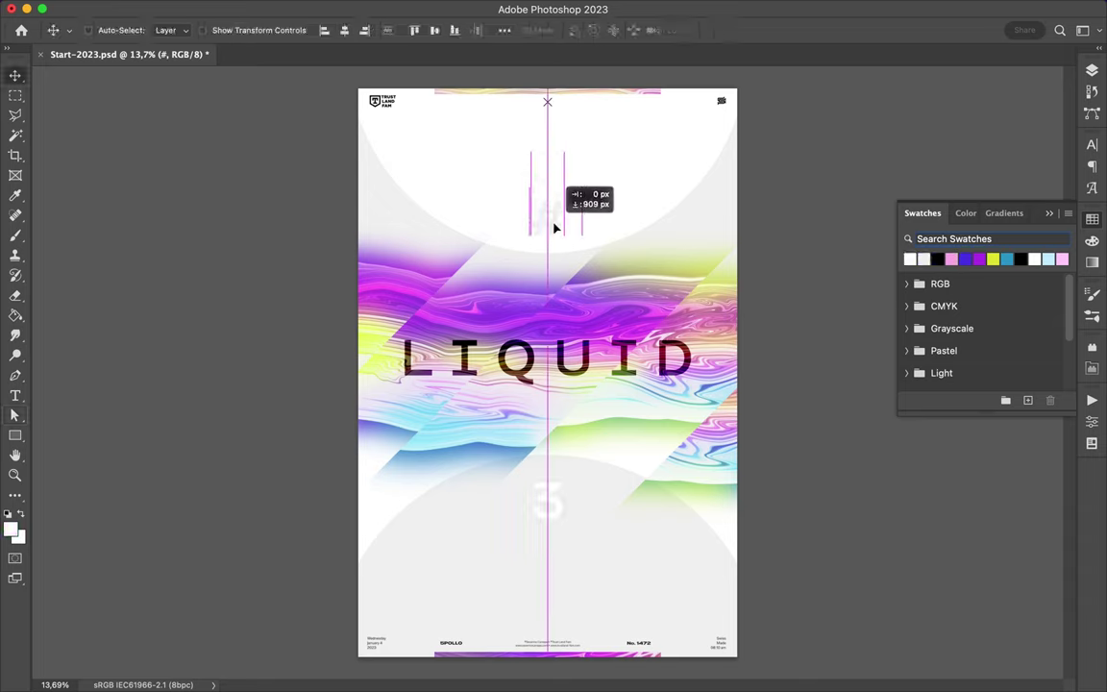
# - Set Layer 6's blend mode to Darker Color
pyautogui.click(1009, 507)
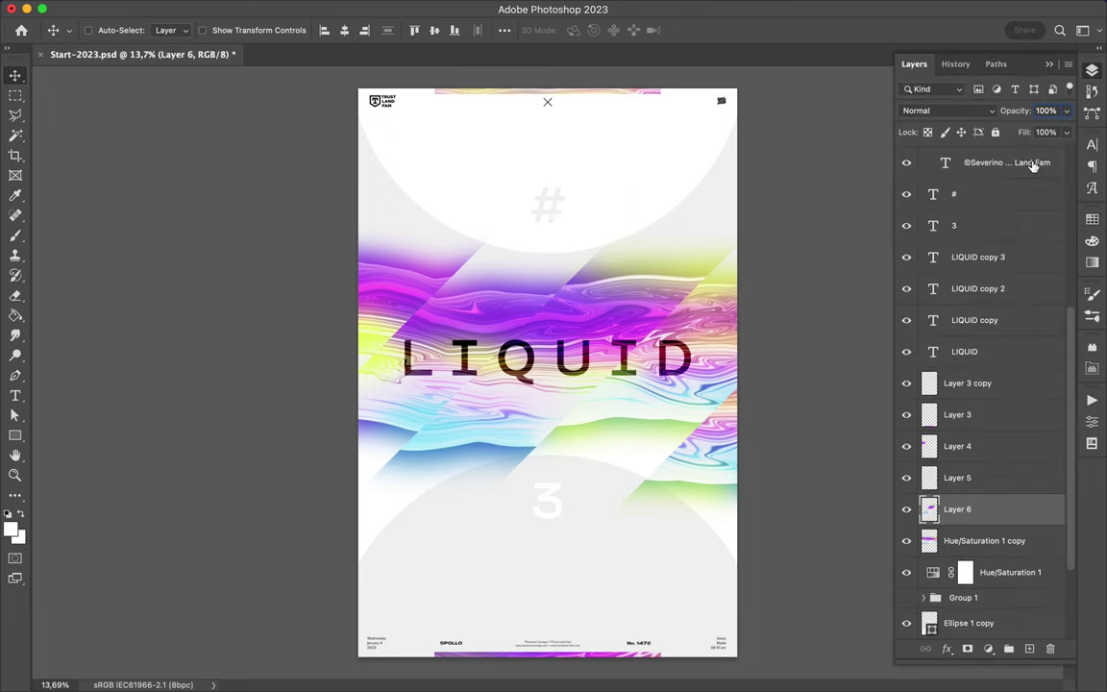
pyautogui.click(951, 111)
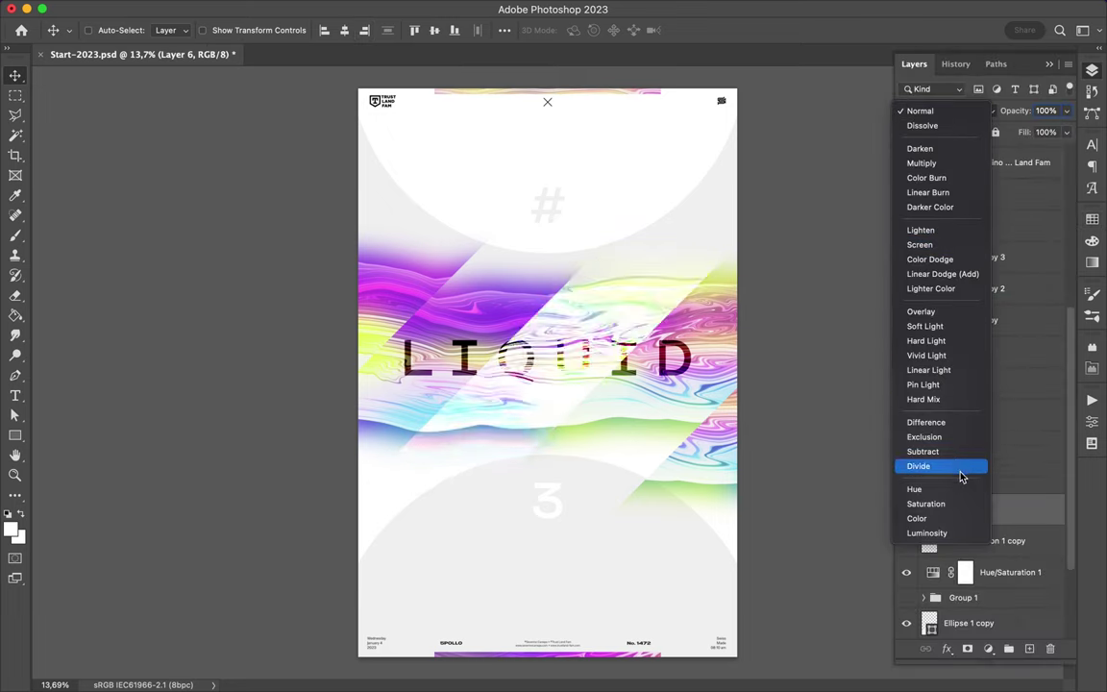
pyautogui.click(929, 207)
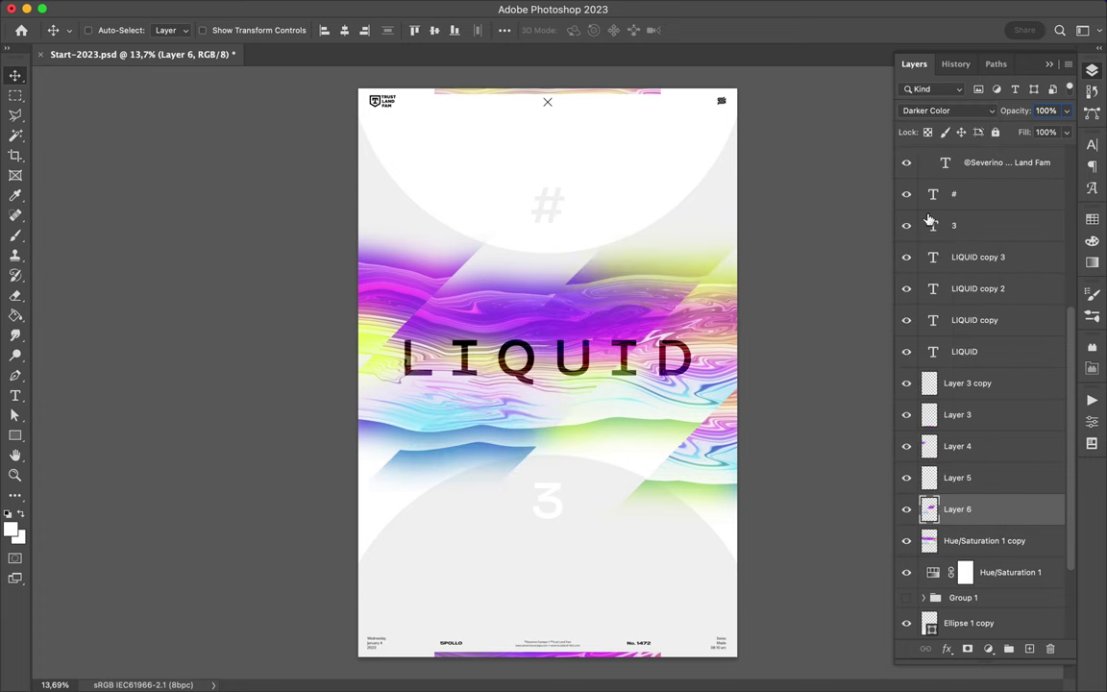
pyautogui.keyDown('ctrl'); pyautogui.click(559, 204); pyautogui.keyUp('ctrl')
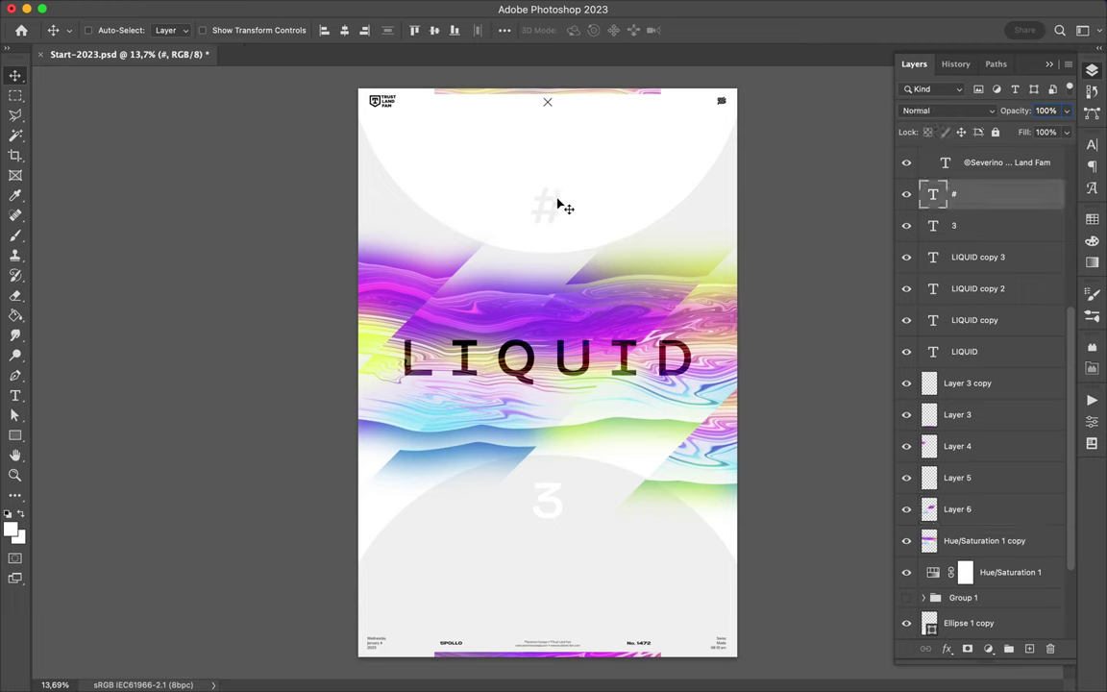
# - Draw a triangle over the band and copy the marble inside it into a wedge at the right edge
pyautogui.keyDown('ctrl'); pyautogui.click(651, 238); pyautogui.keyUp('ctrl')
pyautogui.moveTo(15, 436); pyautogui.dragTo(67, 416)
pyautogui.moveTo(650, 327)
pyautogui.mouseDown()
pyautogui.moveTo(713, 382)
pyautogui.moveTo(659, 208)
pyautogui.moveTo(726, 204)
pyautogui.mouseUp()
pyautogui.click(950, 577)
pyautogui.hotkey('ctrl', 'j')
pyautogui.press('v')
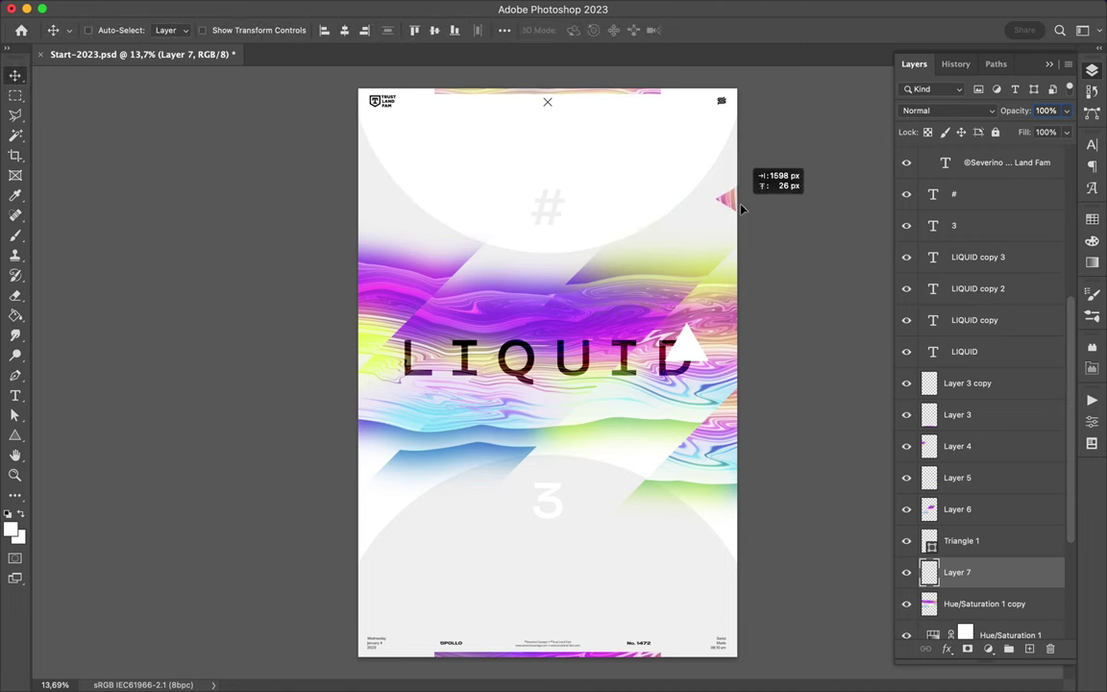
pyautogui.click(961, 540)
# - Copy a second marble wedge, shrink it onto the bottom-left edge, and move Layer 8 beneath LIQUID
pyautogui.click(961, 603)
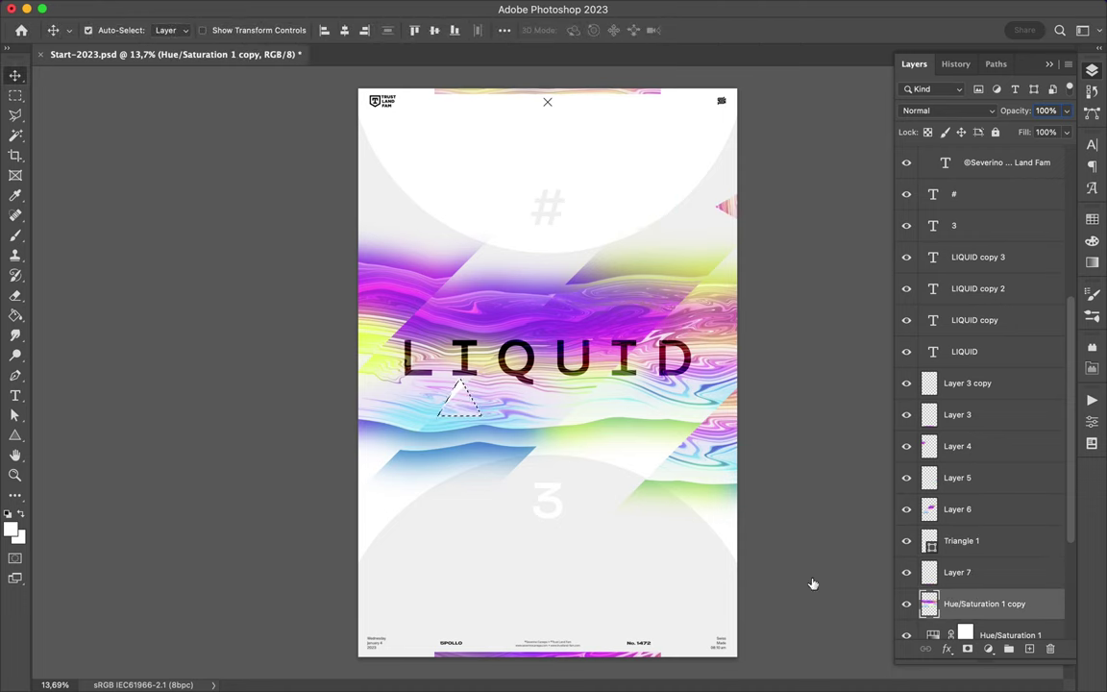
pyautogui.hotkey('ctrl', 'j')
pyautogui.hotkey('ctrl', 't')
pyautogui.moveTo(383, 576)
pyautogui.mouseDown()
pyautogui.moveTo(394, 557)
pyautogui.moveTo(365, 522)
pyautogui.mouseUp()
pyautogui.press('Return')
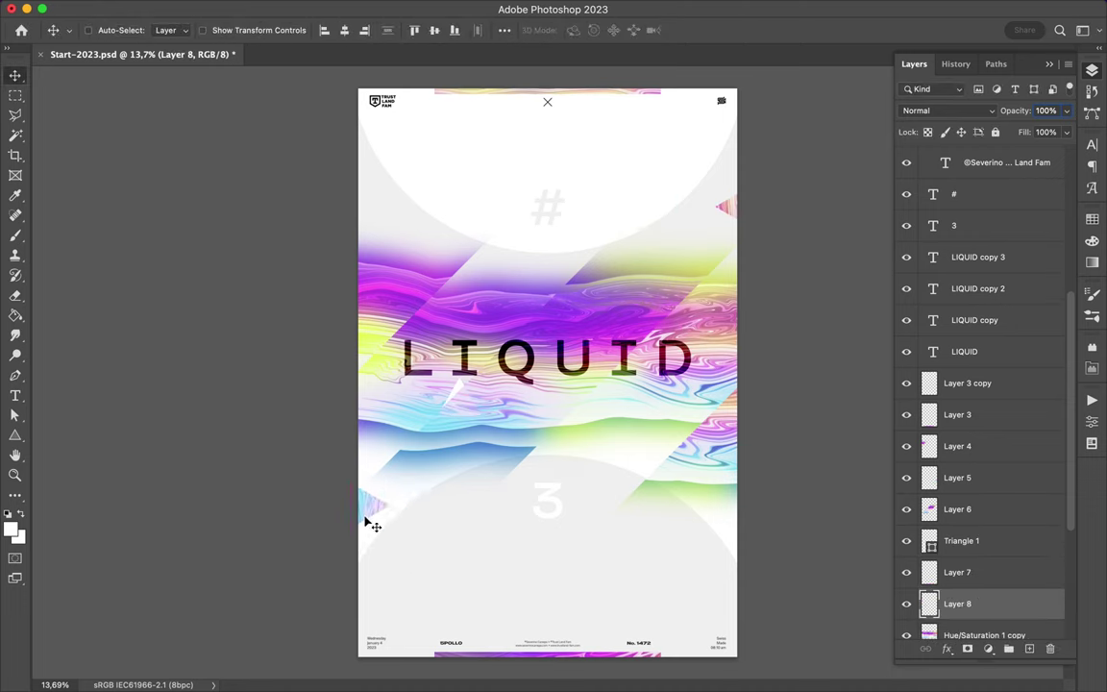
pyautogui.moveTo(957, 604); pyautogui.dragTo(957, 370)
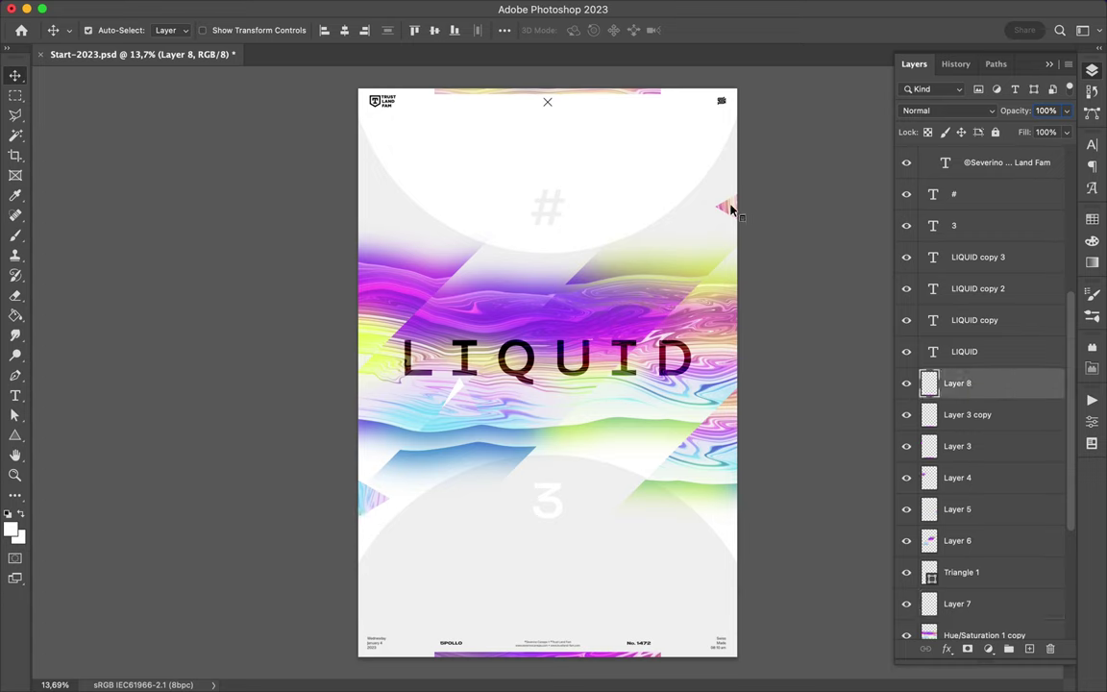
# - Delete the white Triangle 1 shape
pyautogui.click(650, 403)
pyautogui.click(457, 388)
pyautogui.click(465, 409)
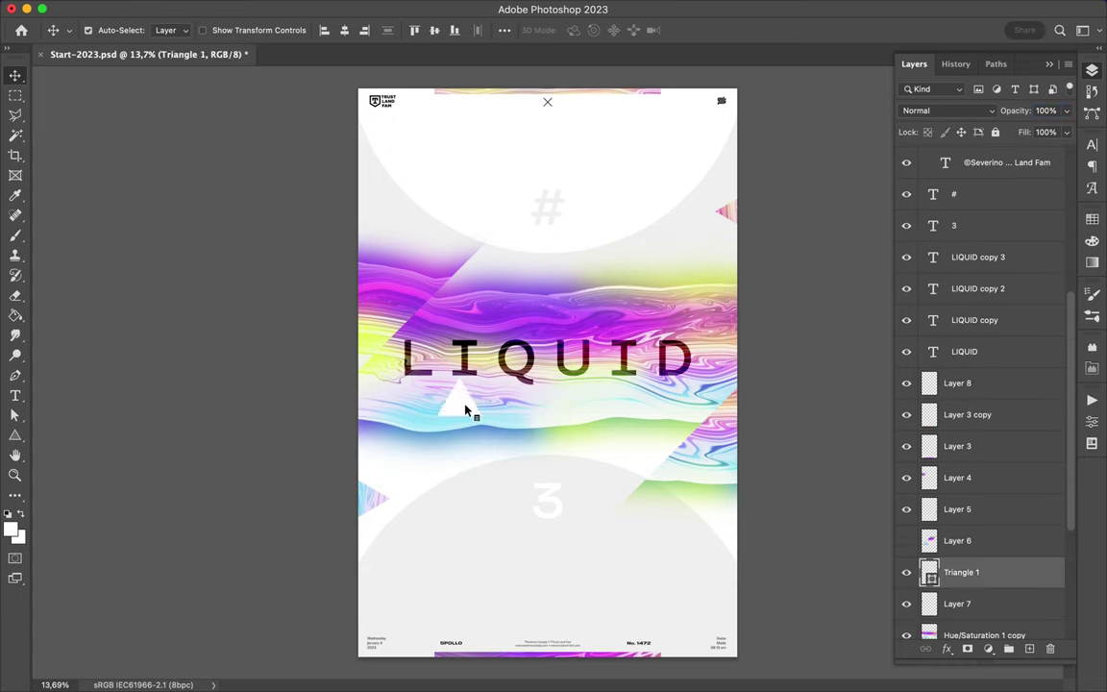
pyautogui.press('Delete')
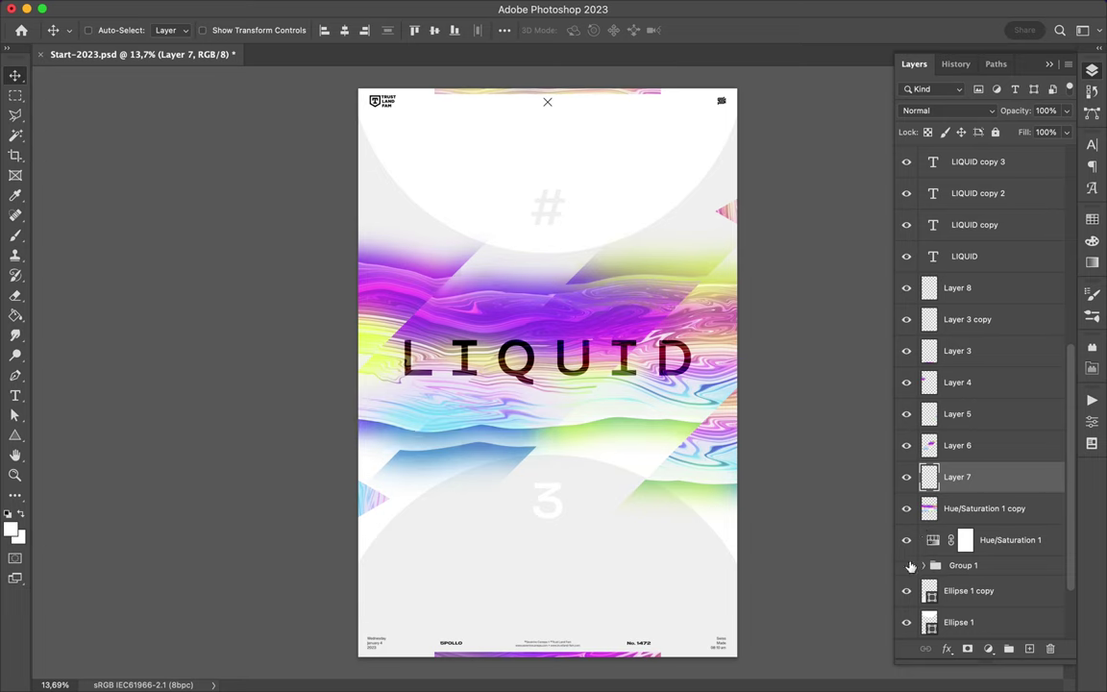
# - Enlarge the 3, convert it to a smart object, and move it behind the marble slices
pyautogui.keyDown('ctrl'); pyautogui.click(563, 521); pyautogui.keyUp('ctrl')
pyautogui.hotkey('ctrl', 't')
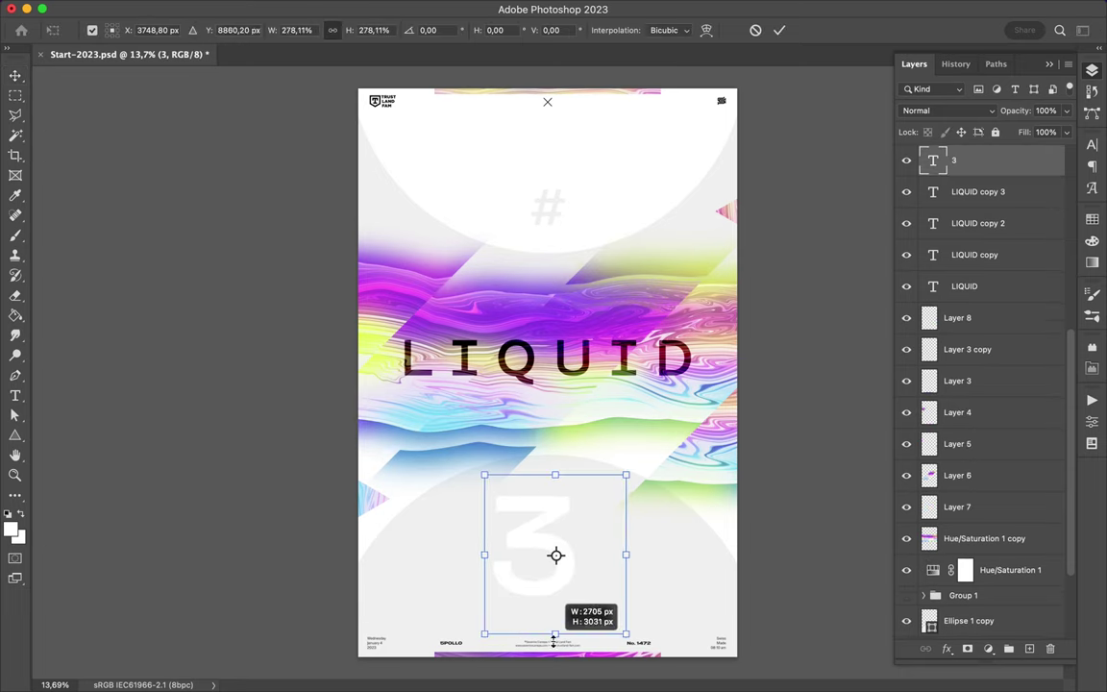
pyautogui.moveTo(631, 637); pyautogui.dragTo(657, 662)
pyautogui.press('Return')
pyautogui.rightClick(987, 158)
pyautogui.click(862, 393)
pyautogui.moveTo(529, 538)
pyautogui.mouseDown()
pyautogui.moveTo(573, 570)
pyautogui.moveTo(586, 620)
pyautogui.mouseUp()
pyautogui.hotkey('ctrl', 't')
pyautogui.press('Return')
pyautogui.moveTo(946, 160); pyautogui.dragTo(958, 503)
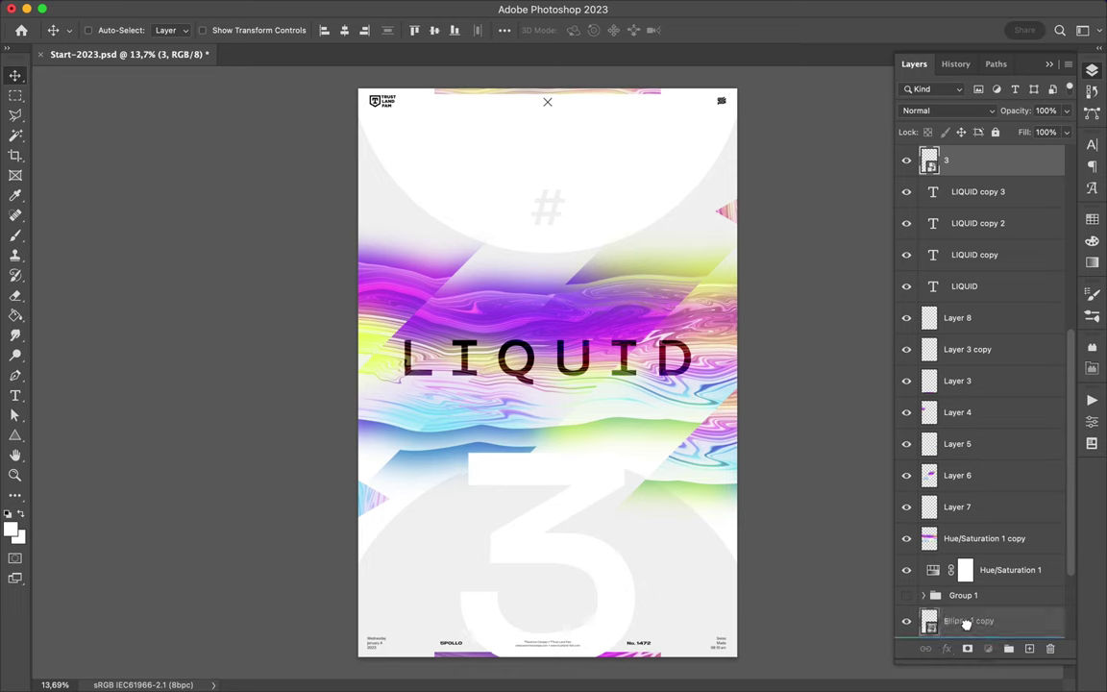
# - Convert the # to a smart object, enlarge it across the top, and move it behind the band
pyautogui.keyDown('ctrl'); pyautogui.click(548, 208); pyautogui.keyUp('ctrl')
pyautogui.rightClick(960, 160)
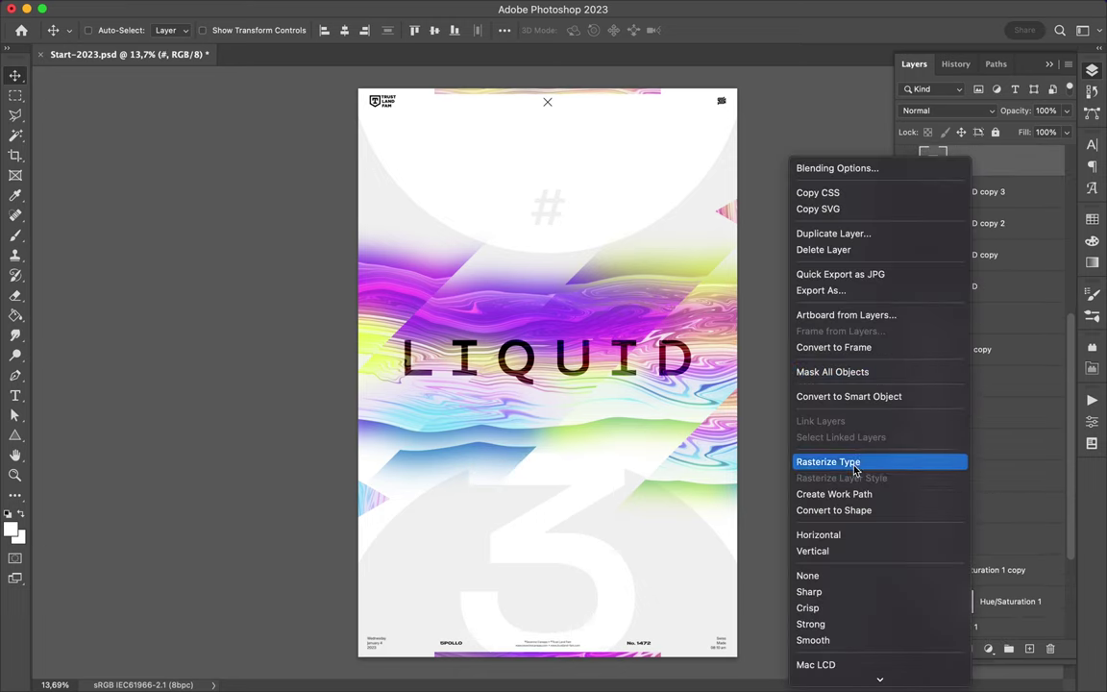
pyautogui.click(840, 511)
pyautogui.hotkey('ctrl', 't')
pyautogui.moveTo(566, 193); pyautogui.dragTo(587, 153)
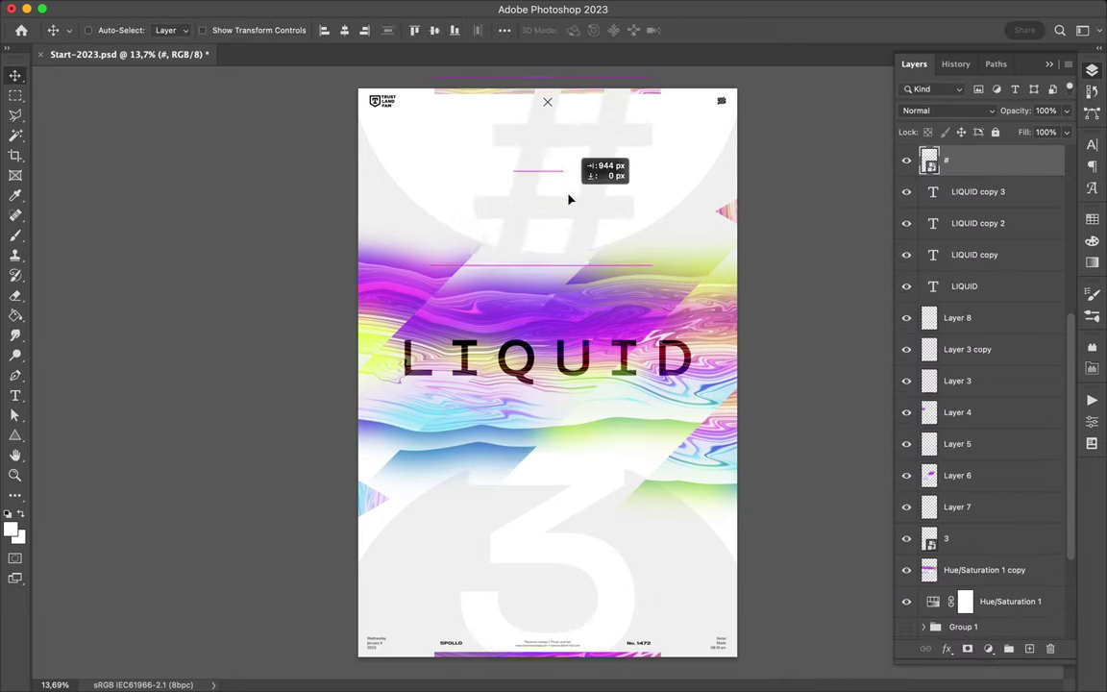
pyautogui.press('Return')
pyautogui.moveTo(961, 159)
pyautogui.mouseDown()
pyautogui.moveTo(951, 509)
pyautogui.moveTo(981, 527)
pyautogui.mouseUp()
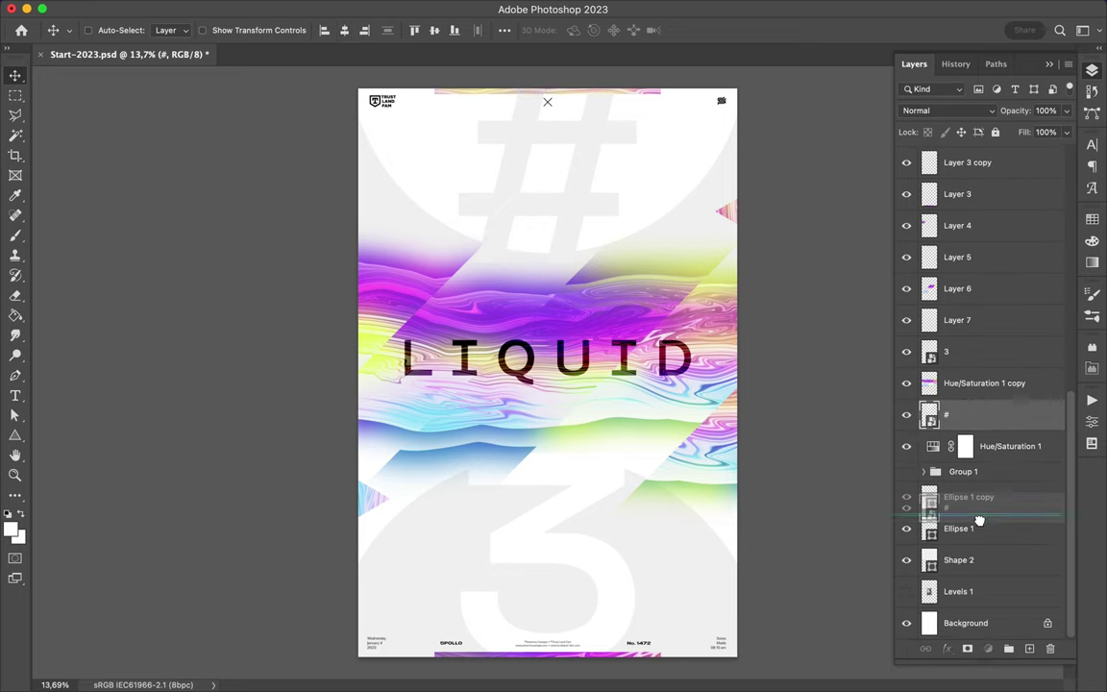
pyautogui.keyDown('ctrl'); pyautogui.click(538, 324); pyautogui.keyUp('ctrl')
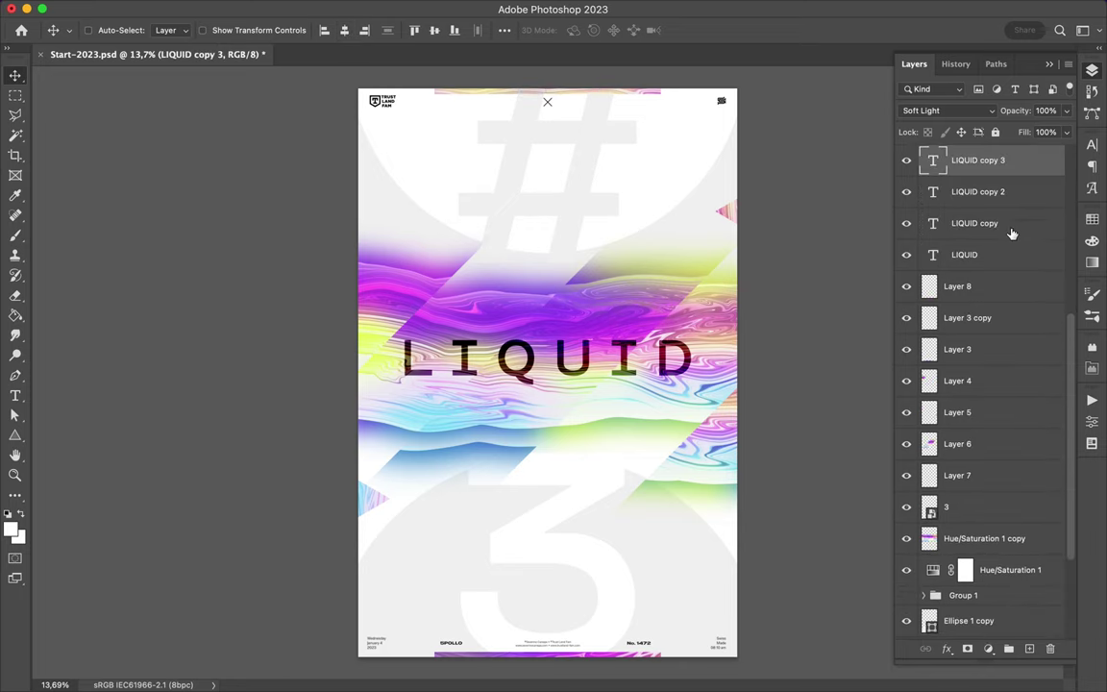
# - Give the LIQUID title 259 pt size, 200 tracking and dark grey #373737 colour
pyautogui.click(1092, 144)
pyautogui.click(968, 189)
pyautogui.hotkey('shift', 'Up')
pyautogui.doubleClick(1033, 203)
pyautogui.write('200')
pyautogui.press('Return')
pyautogui.click(1050, 234)
pyautogui.click(665, 93)
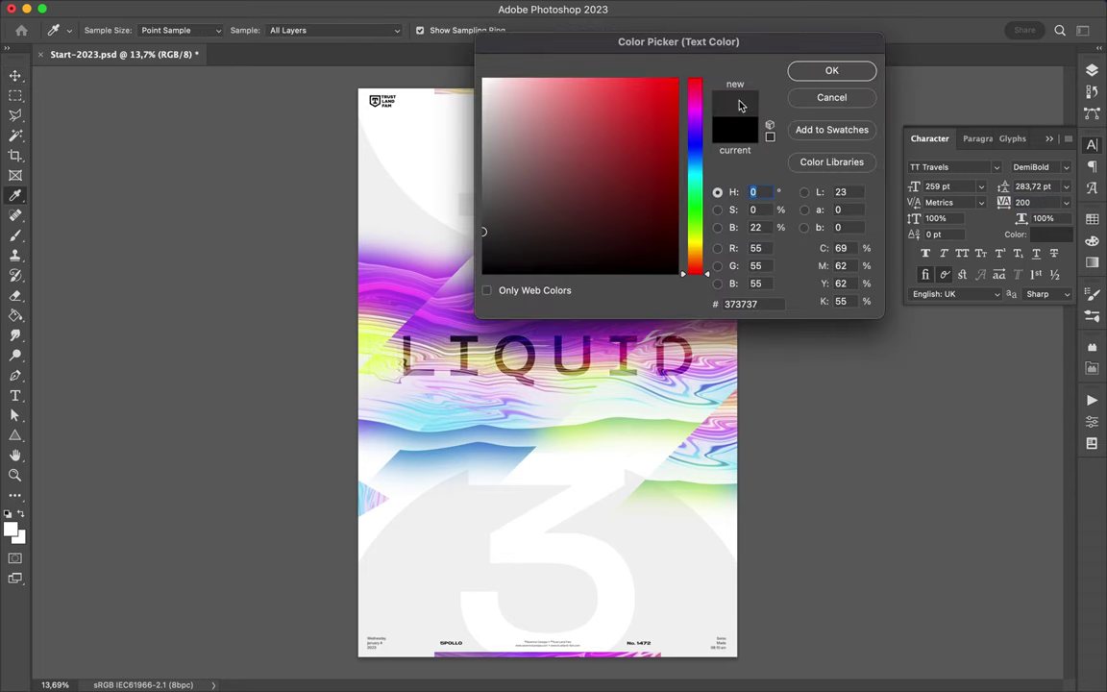
pyautogui.click(831, 69)
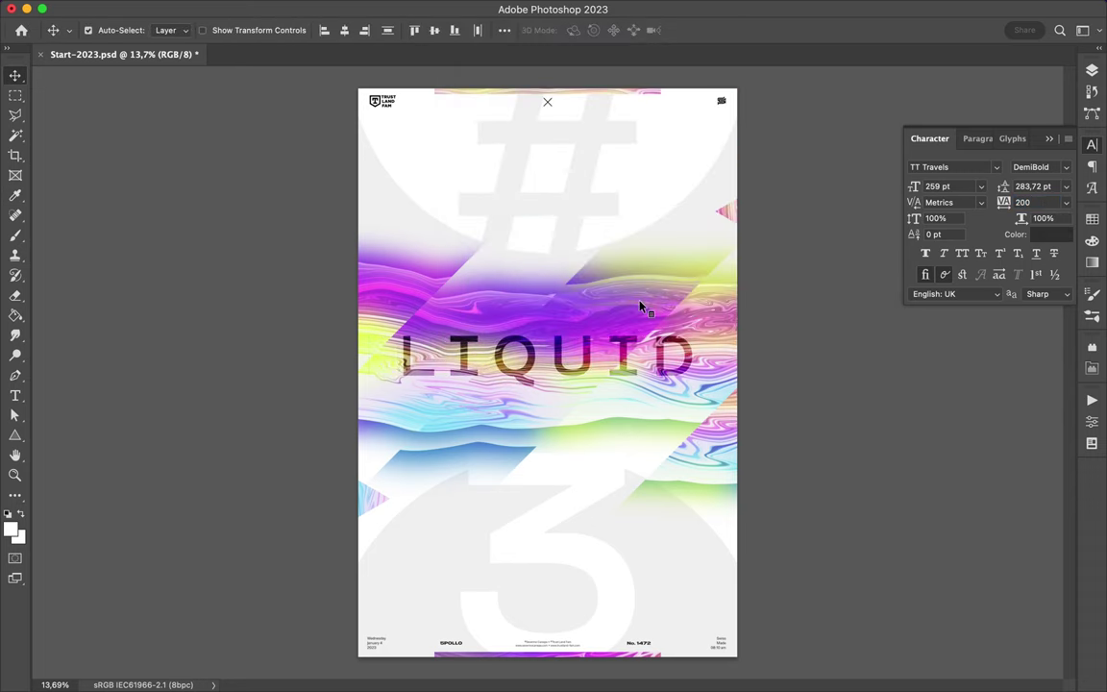
pyautogui.press('F7')
pyautogui.click(988, 407)
pyautogui.click(939, 466)
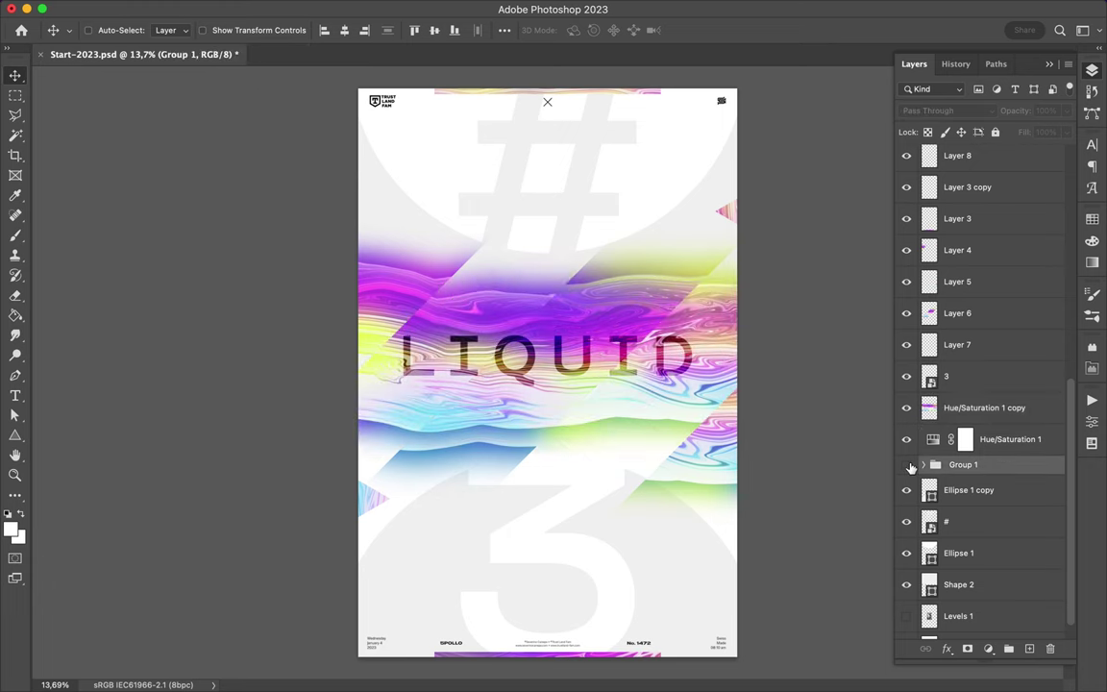
# - Duplicate Hue/Saturation 1 copy and Layer 6, set the Layer 6 copy to Linear Burn, and save
pyautogui.press('m')
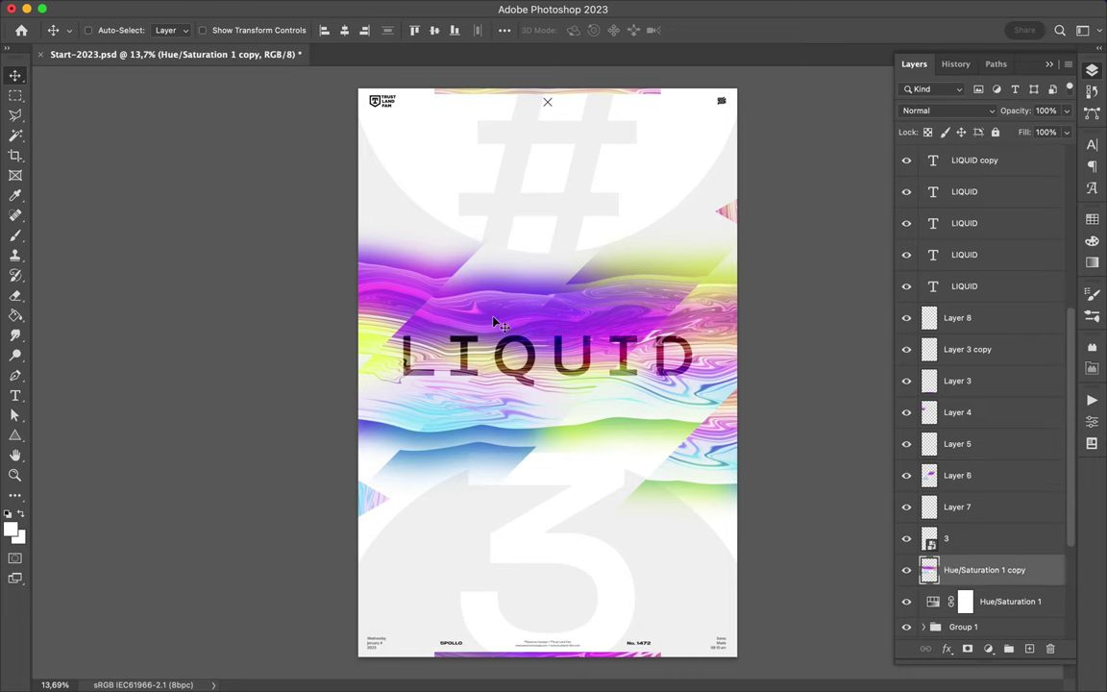
pyautogui.hotkey('ctrl', 'j')
pyautogui.click(946, 110)
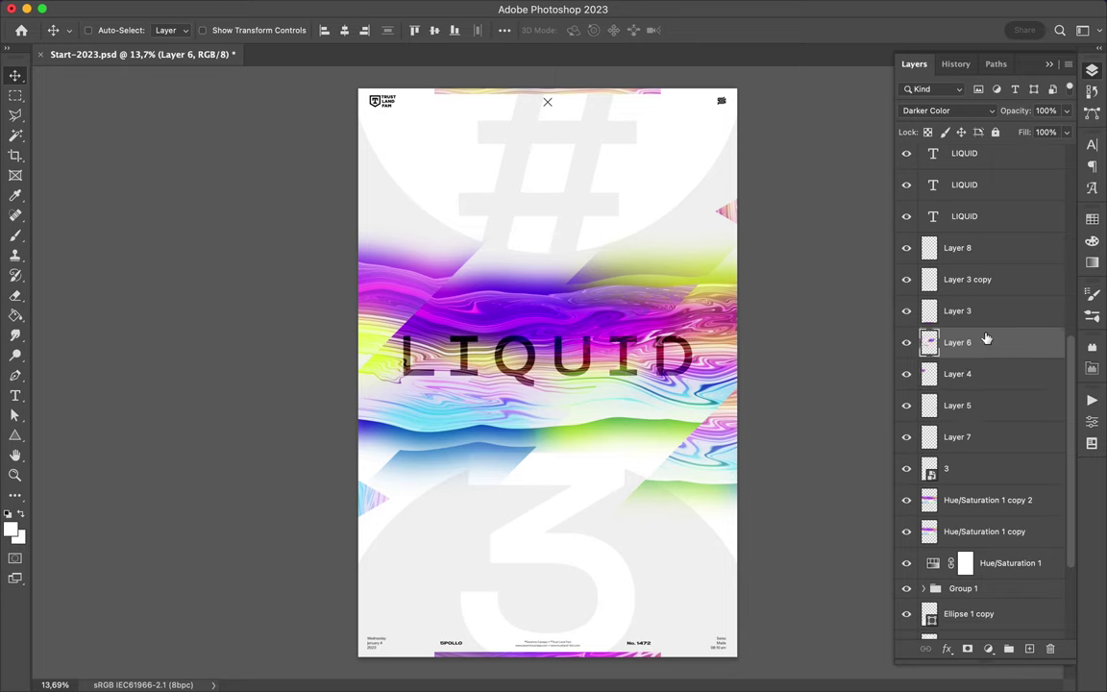
pyautogui.moveTo(961, 405); pyautogui.dragTo(980, 420)
pyautogui.click(946, 110)
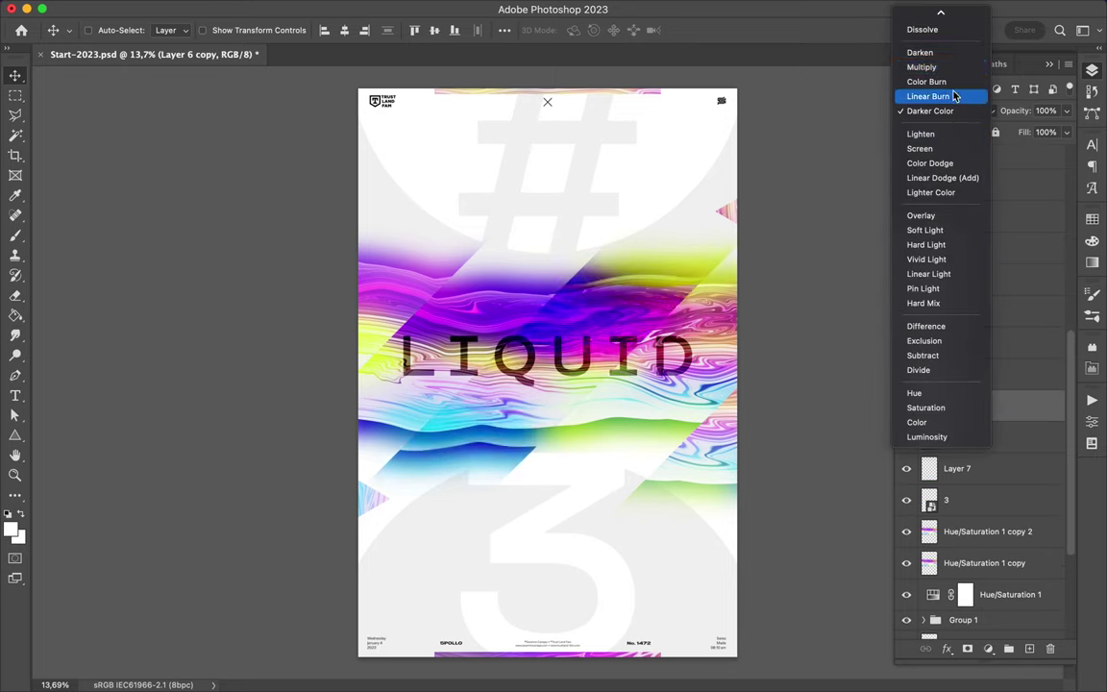
pyautogui.click(937, 96)
pyautogui.hotkey('ctrl', 's')
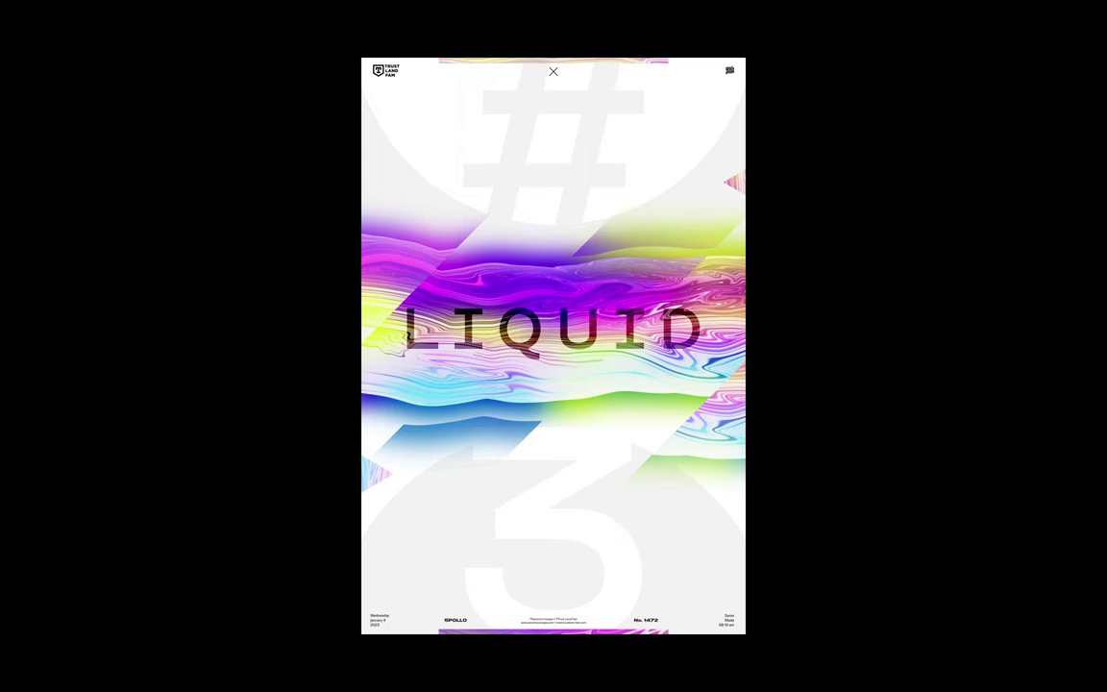